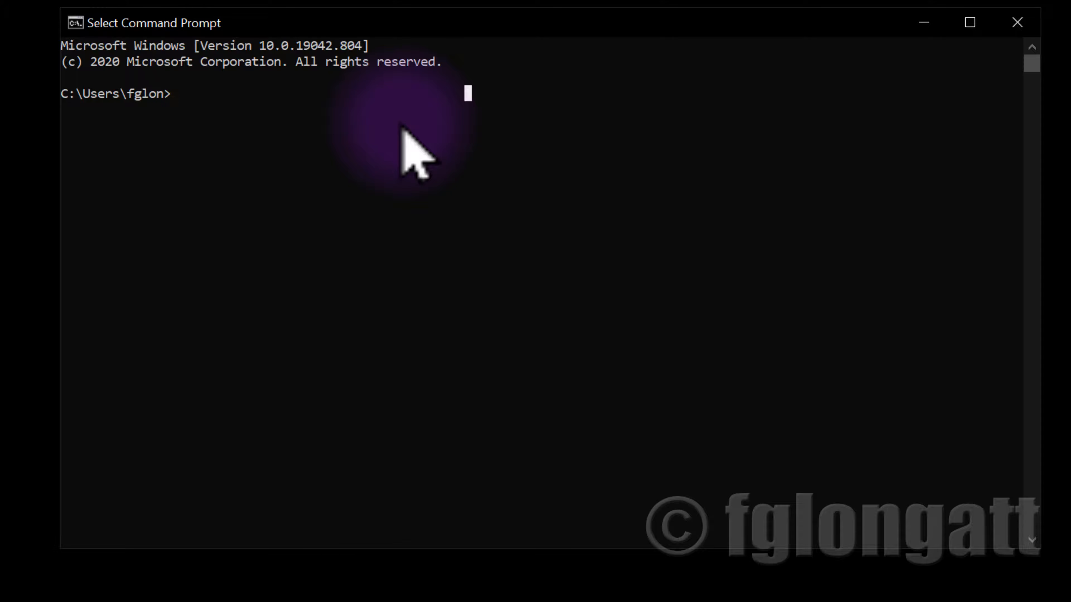
Ping the HIL device at 192.168.42.200 from the command prompt
type("ping 192.")
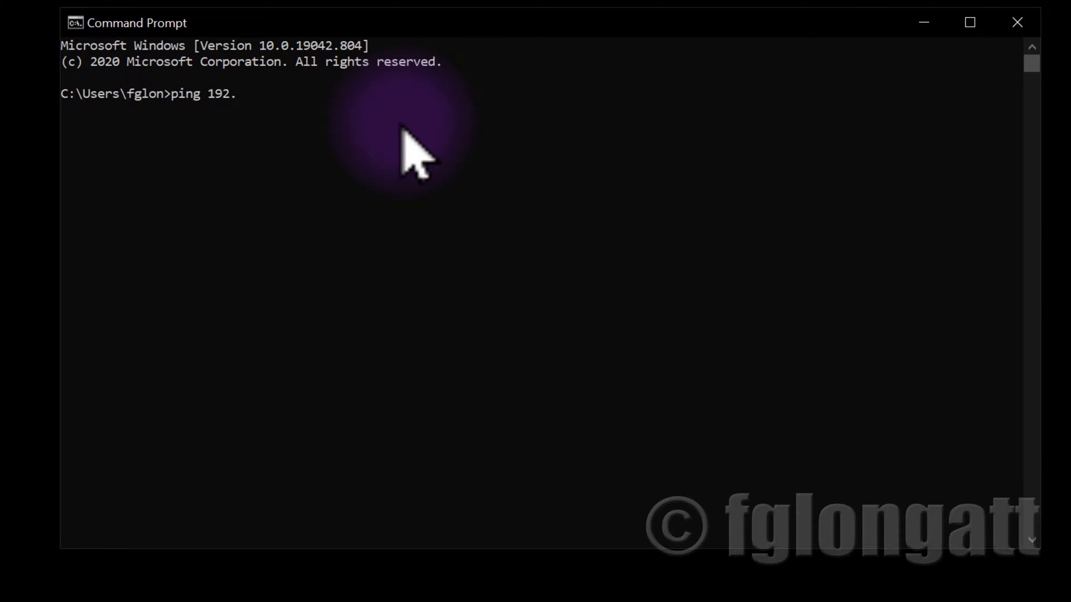
type("168.42.200")
key("Return")
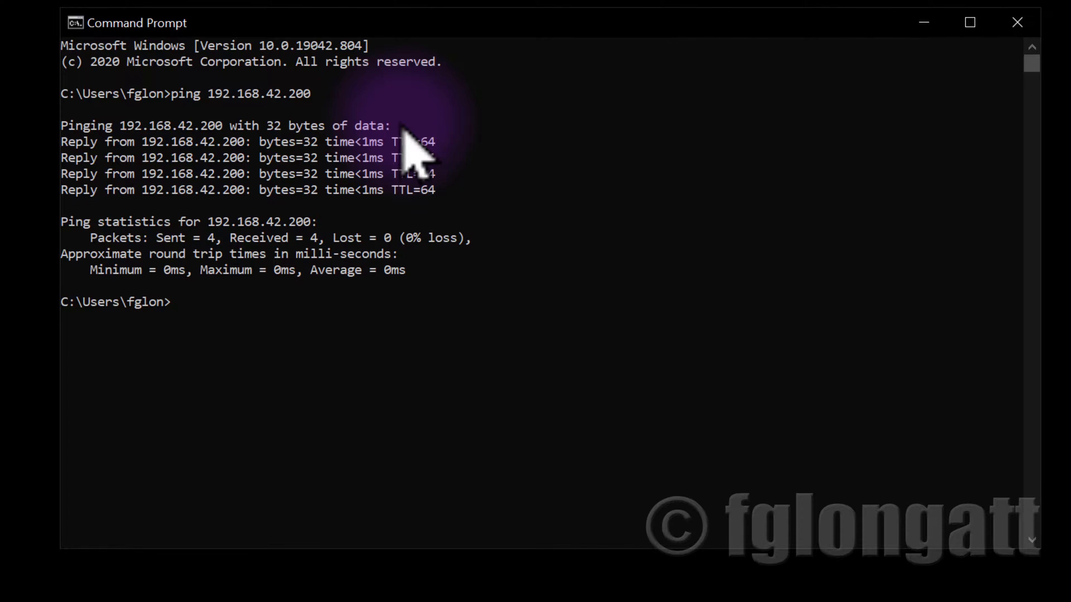
Highlight the four ping replies and the received packet count, then close the command prompt
left_click_drag(62, 141, 459, 186)
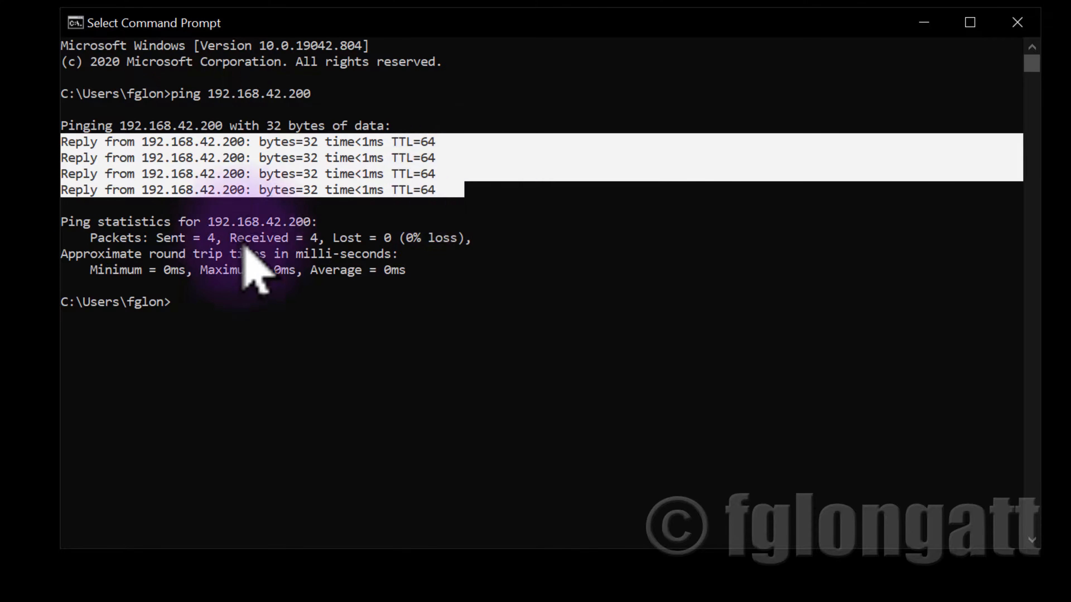
left_click_drag(150, 239, 316, 248)
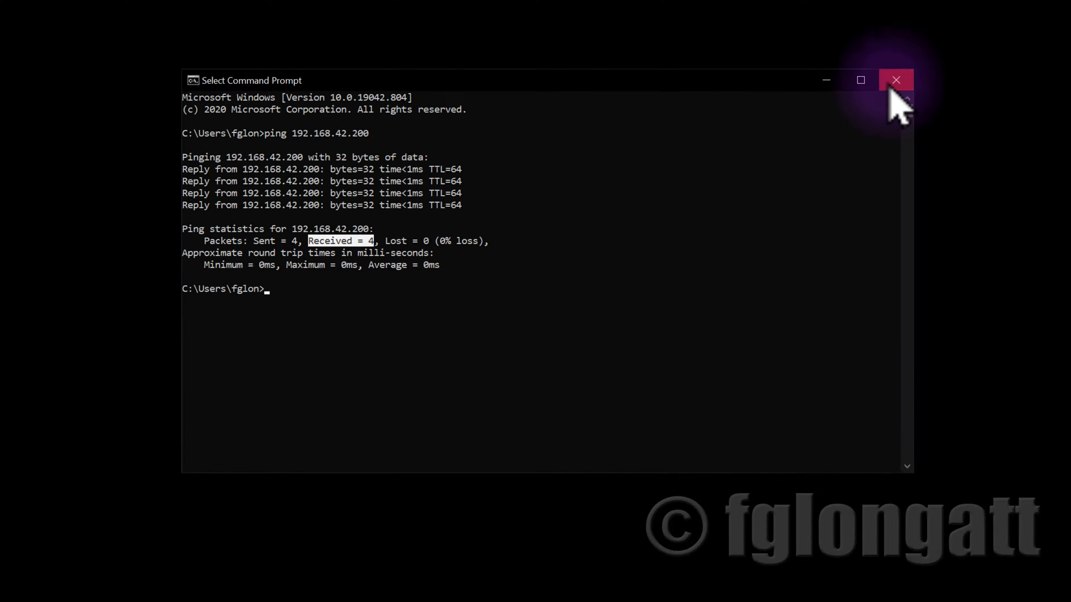
left_click(890, 86)
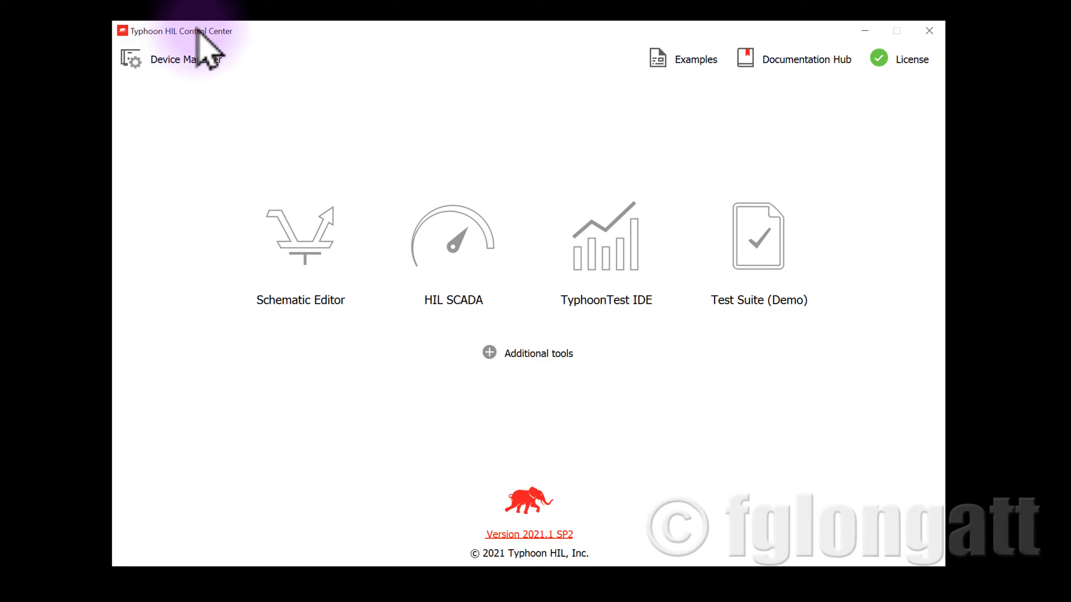
Open Device Manager, connect to the detected HIL604 device, and close the Device Manager window
left_click_drag(198, 32, 152, 24)
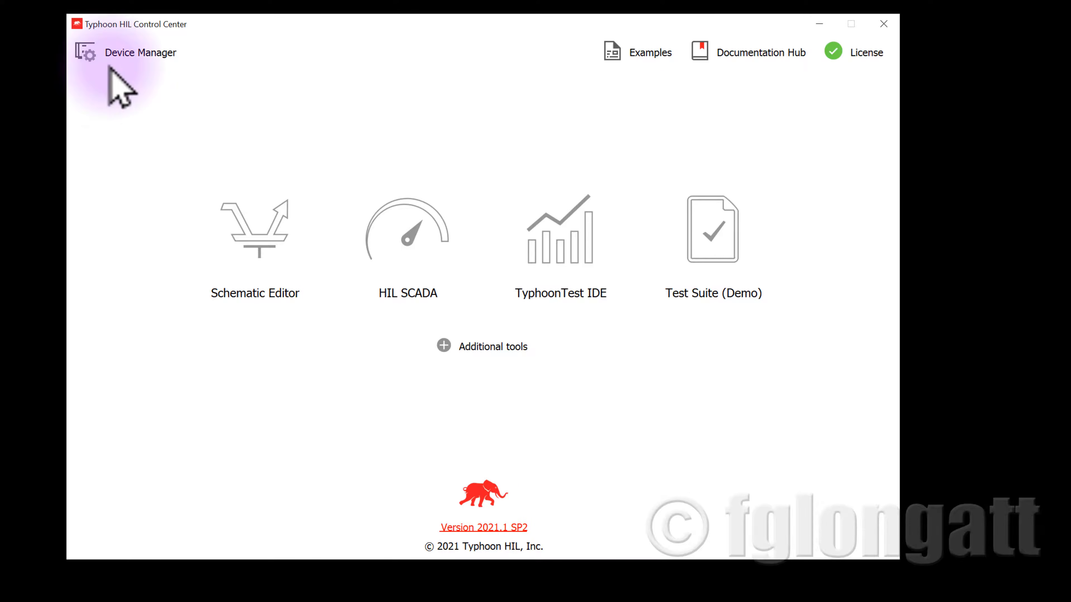
left_click(123, 64)
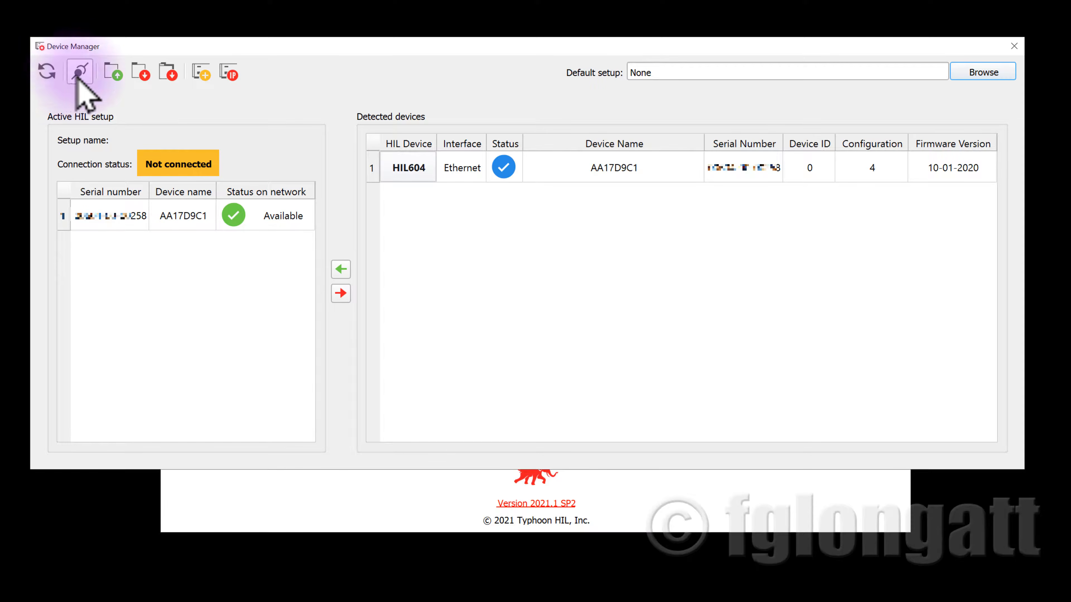
left_click(405, 169)
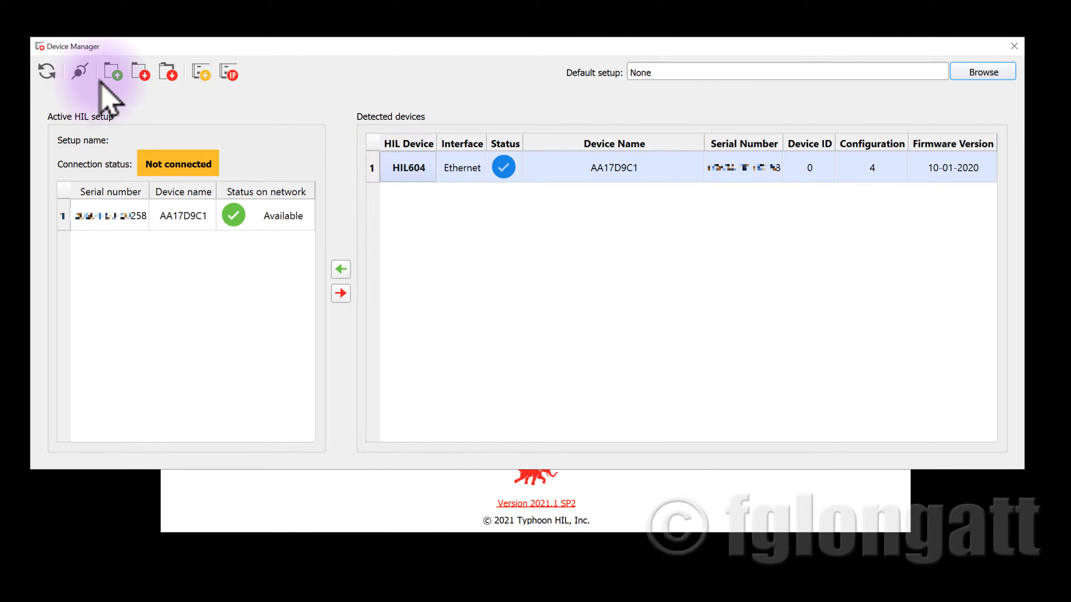
left_click(81, 72)
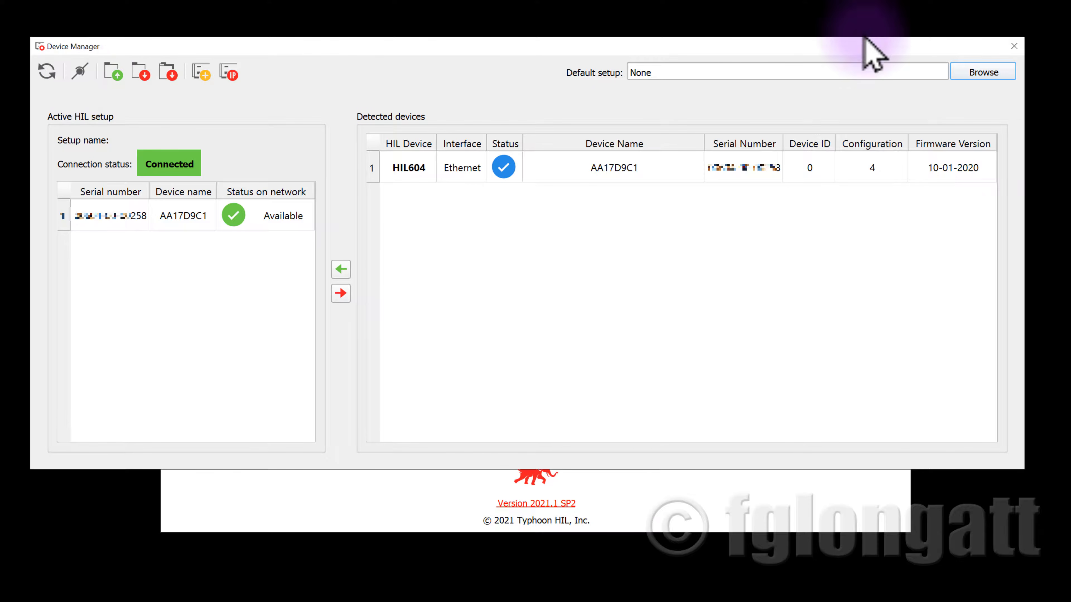
left_click(1015, 47)
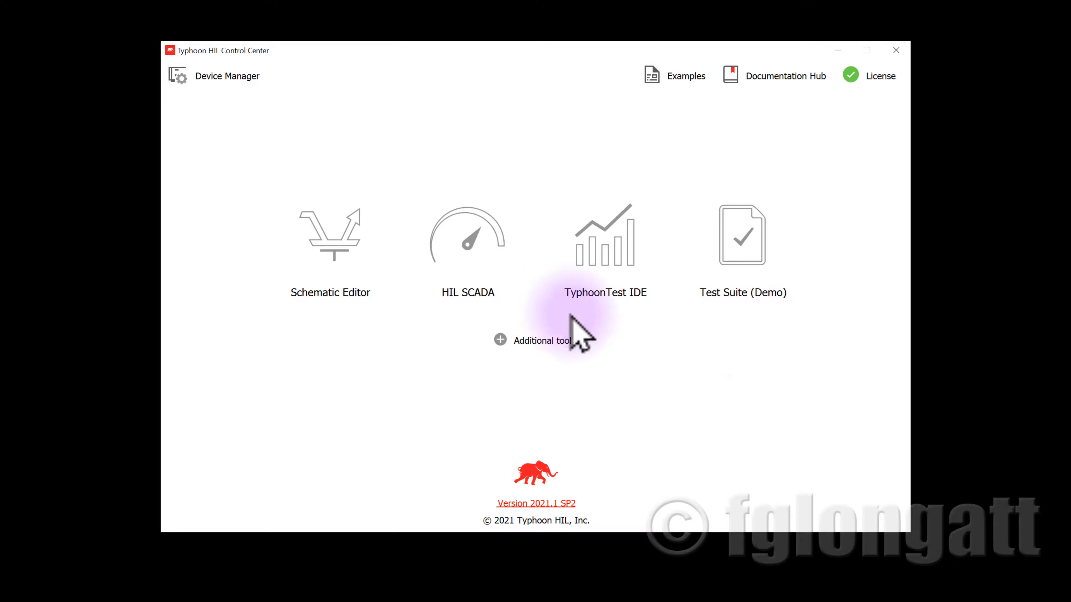
Open Firmware Manager from the additional tools and open the INI file settings for the selected HIL604
left_click(525, 340)
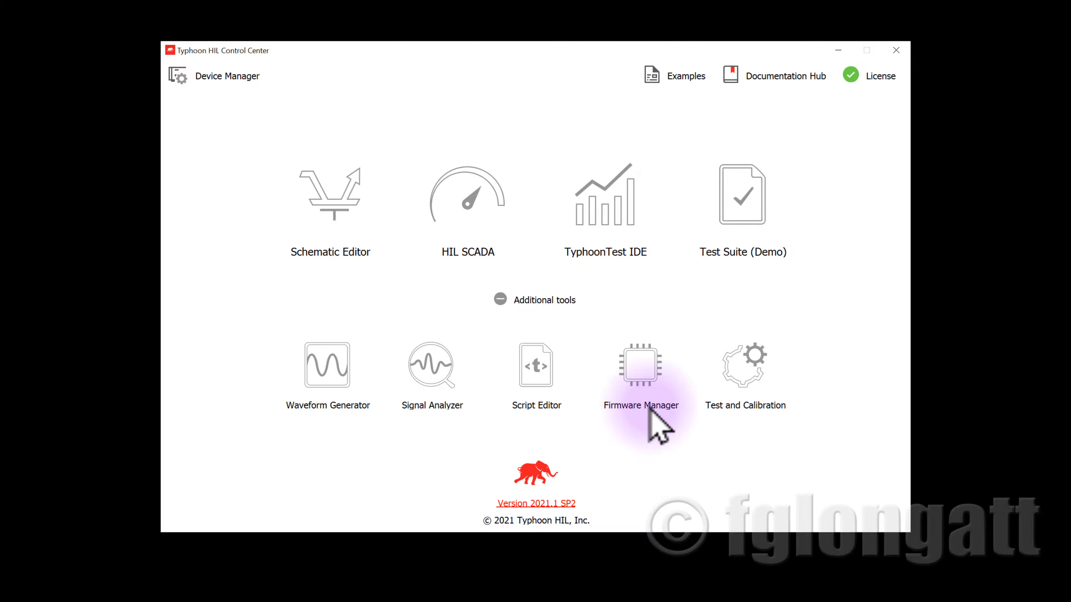
left_click(649, 374)
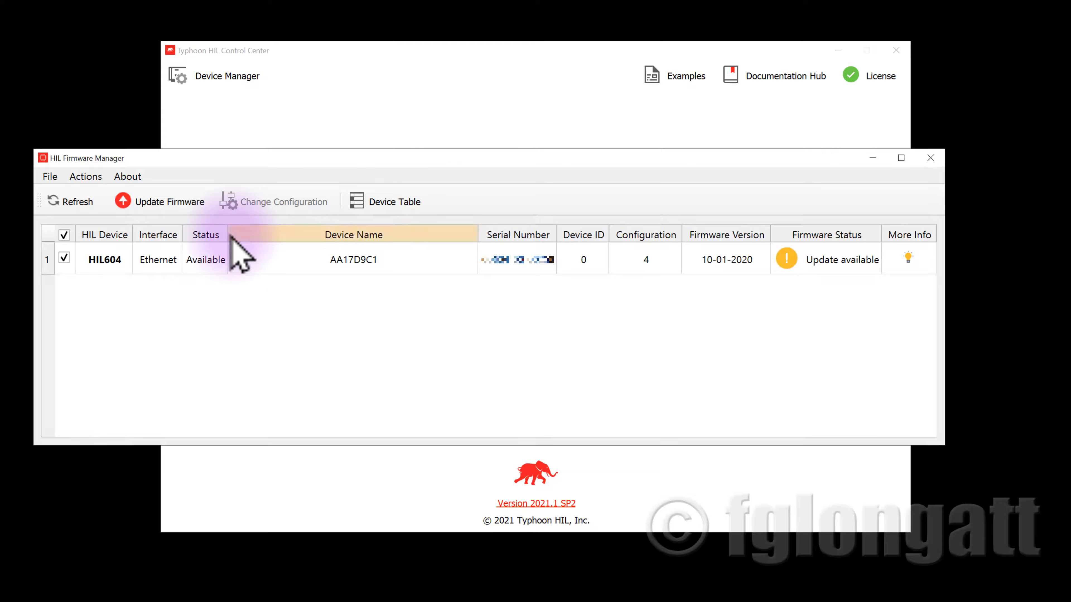
left_click(77, 260)
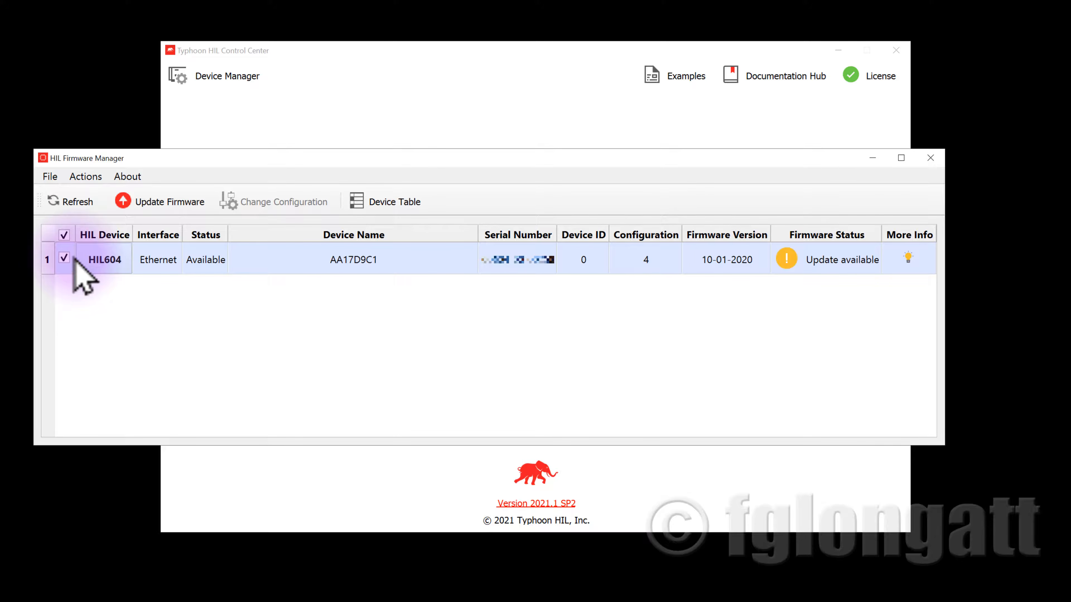
left_click(94, 180)
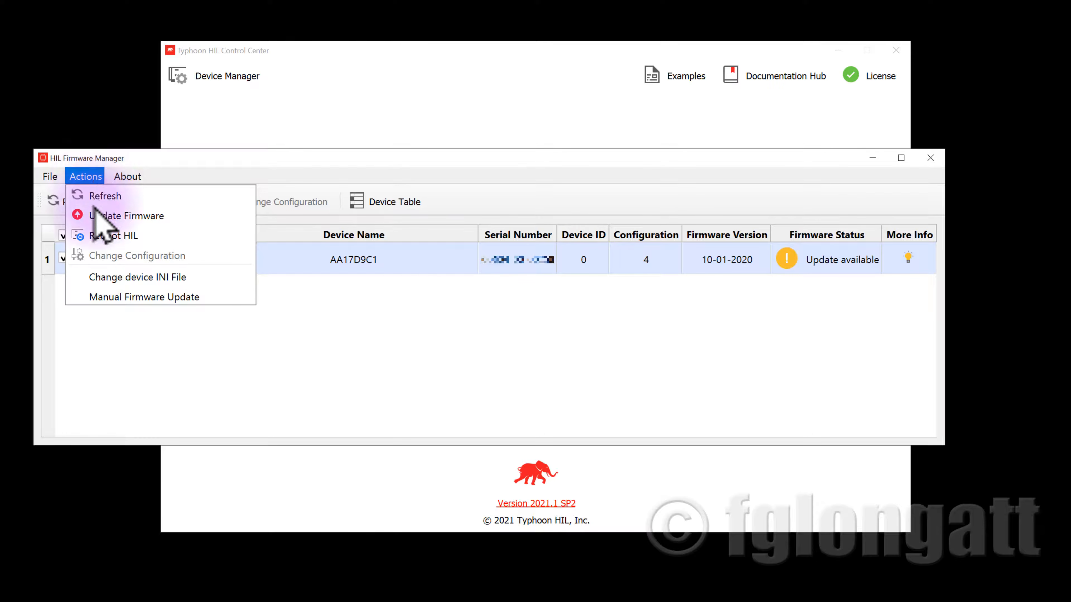
left_click(104, 278)
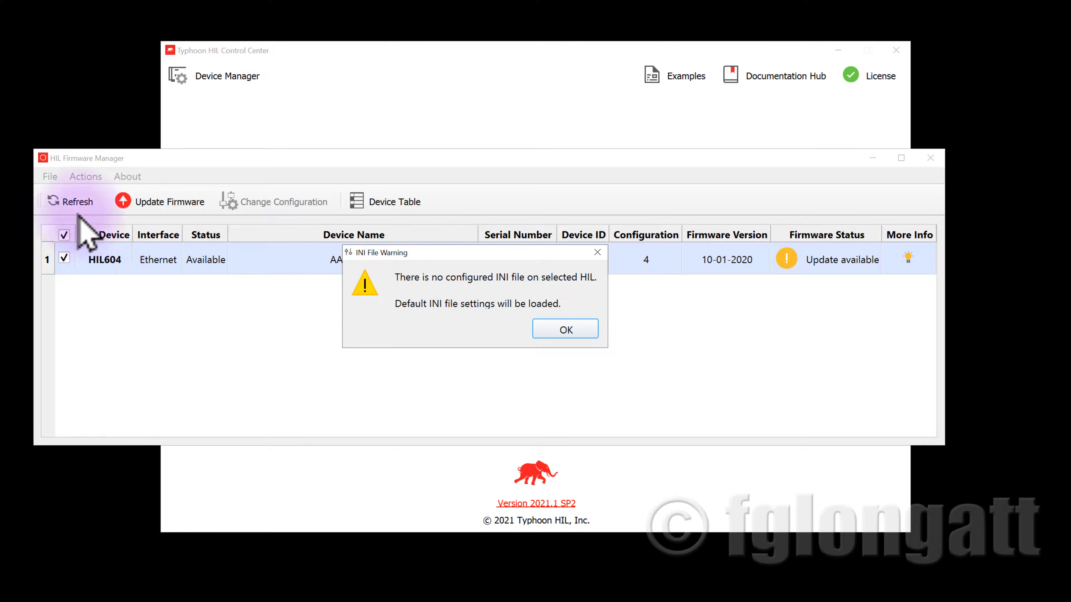
left_click(559, 330)
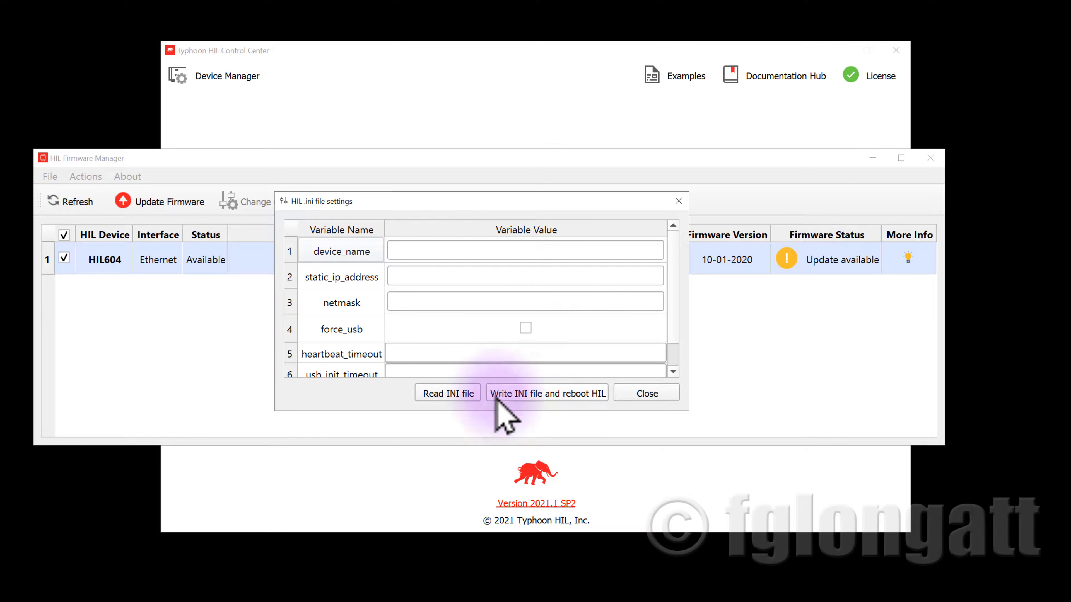
Set the device_name variable to HIL604fgl
left_click(462, 251)
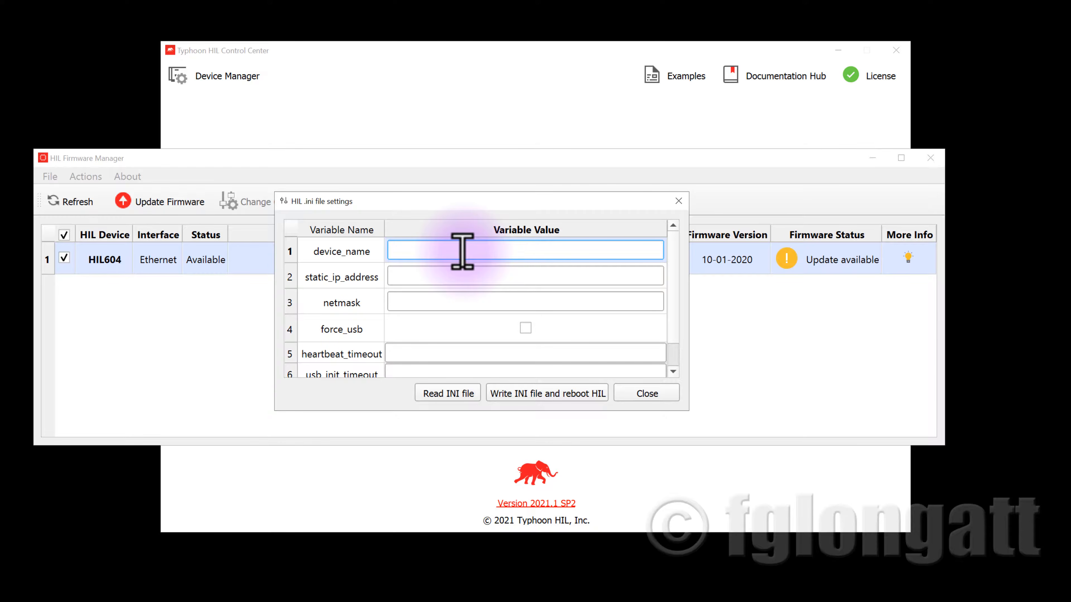
type("HIL604fgl")
Set the static_ip_address variable to 192.168.1.200
left_click(477, 275)
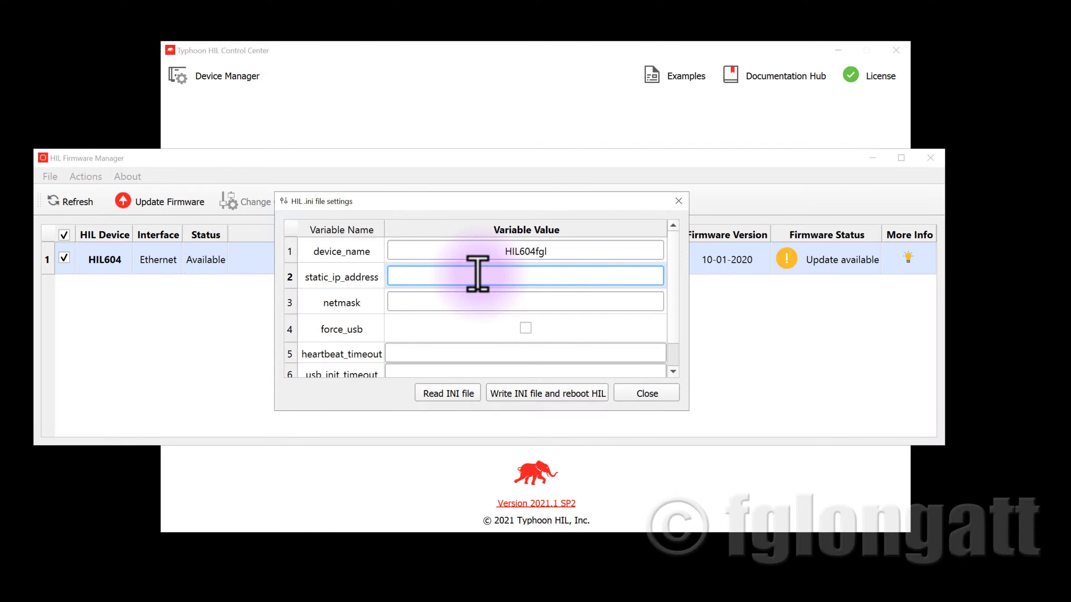
type("192.168.1.200")
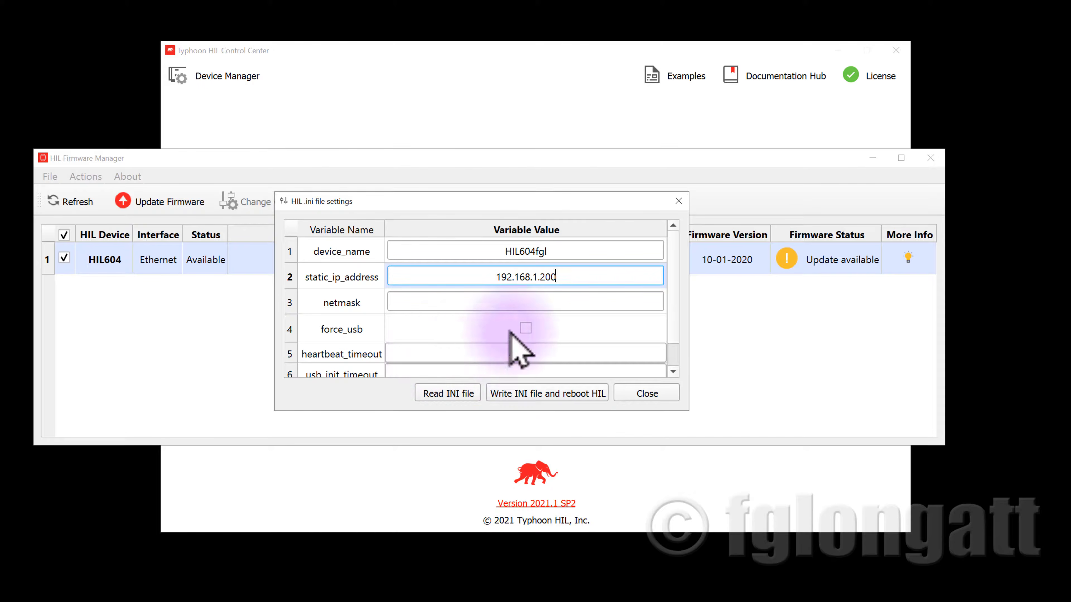
Set the netmask variable to 255.255.255.0
left_click(518, 303)
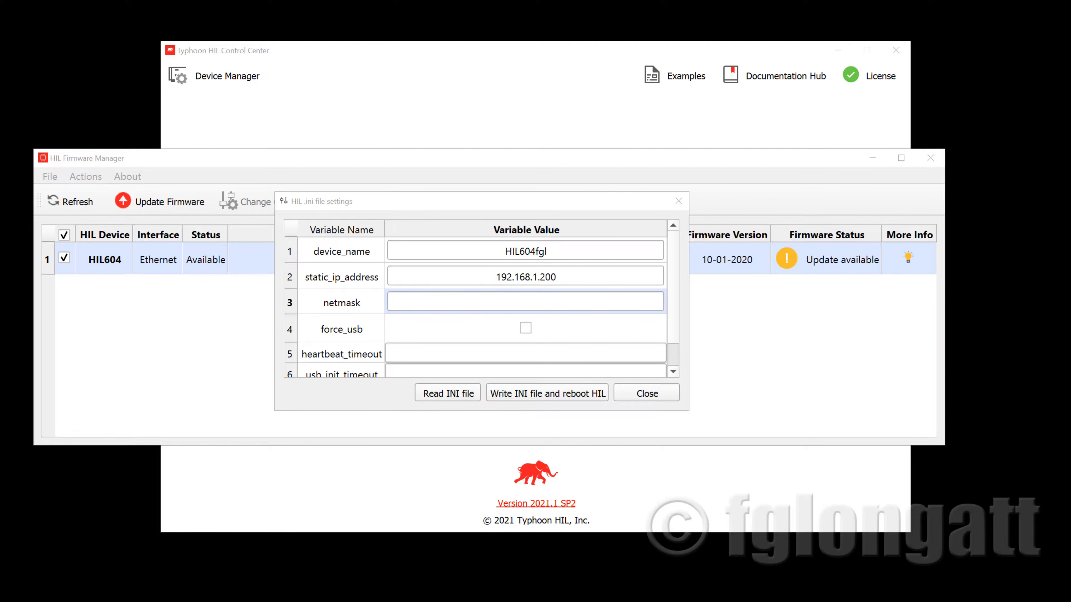
left_click(543, 302)
type("255.")
type("255.255.0")
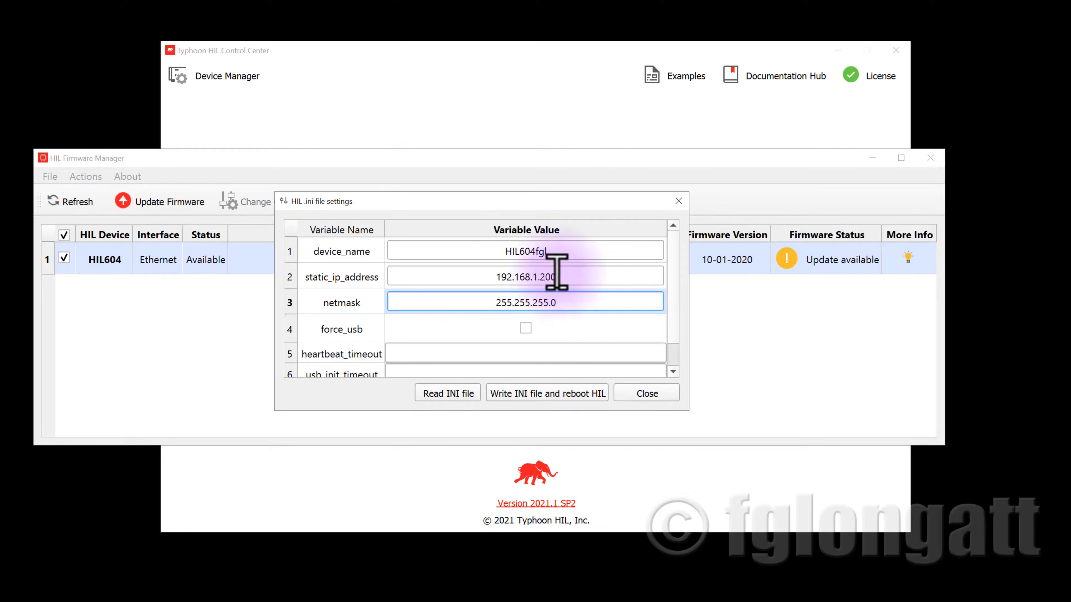
Write the INI file to the HIL and reboot it, acknowledging the write status
scroll(575, 272, "down", 1)
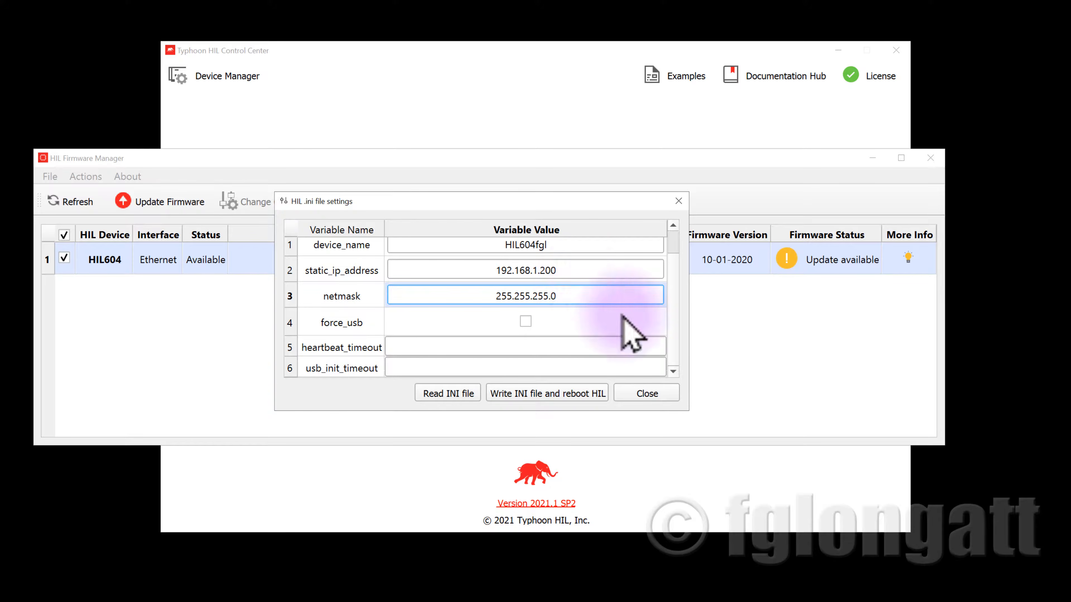
left_click(579, 397)
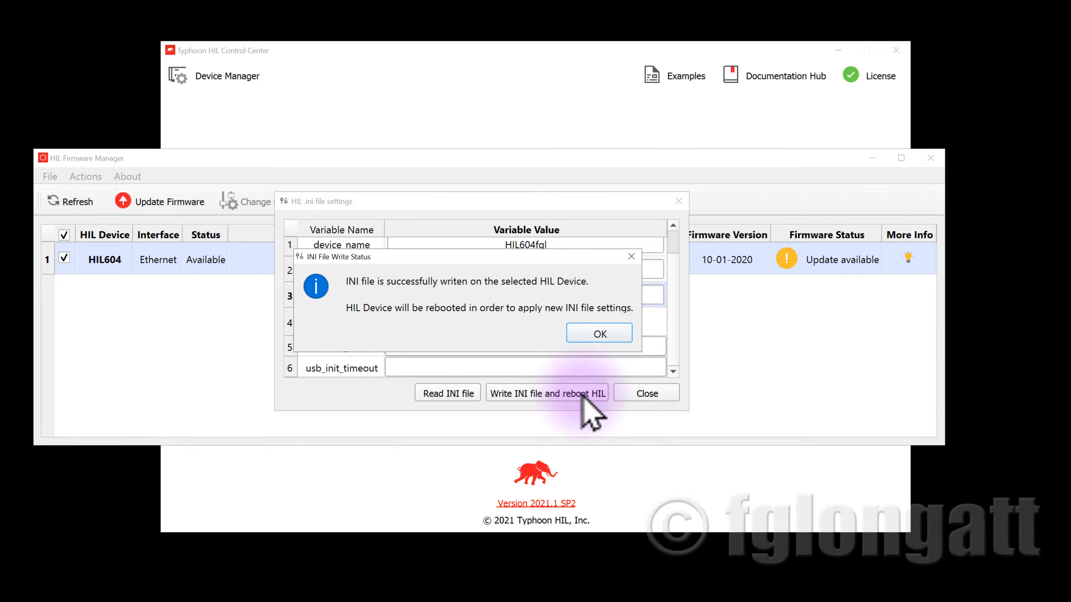
left_click(611, 340)
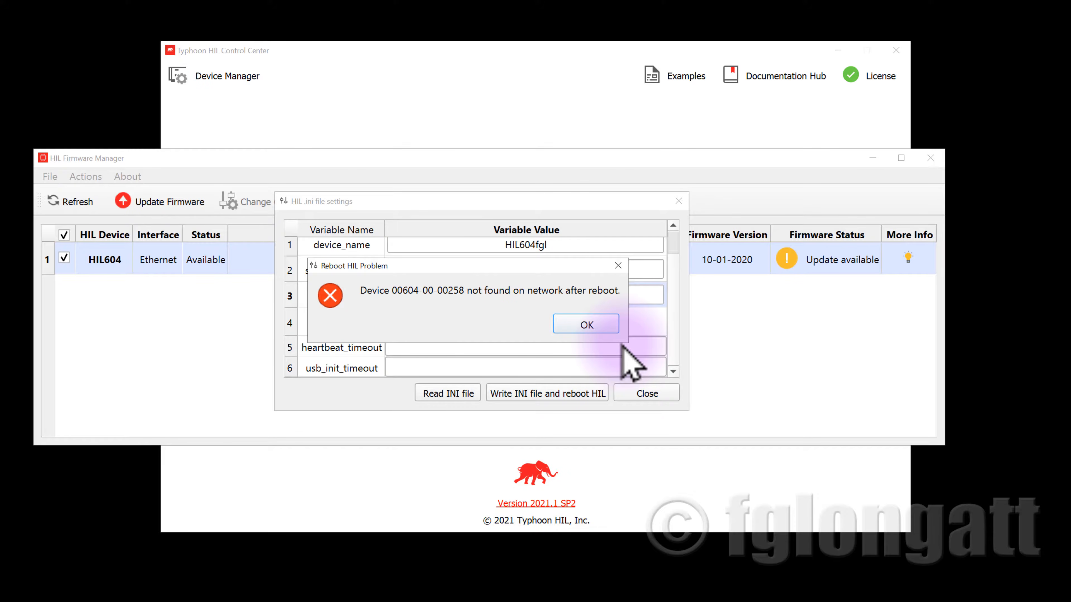
Dismiss the reboot problem message, close the INI settings, Firmware Manager and Control Center windows
left_click(579, 332)
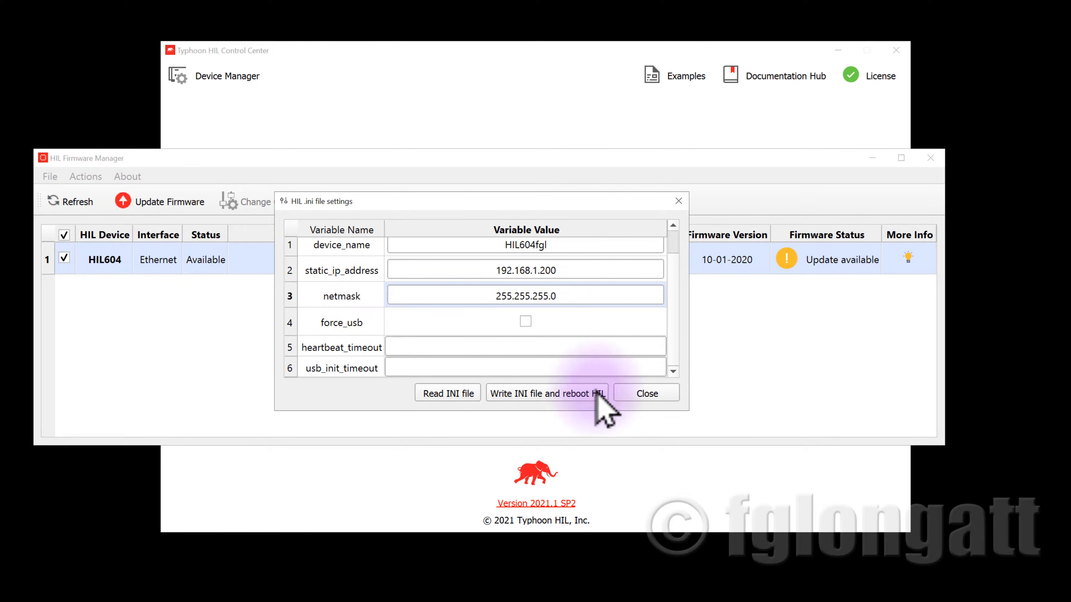
left_click(576, 332)
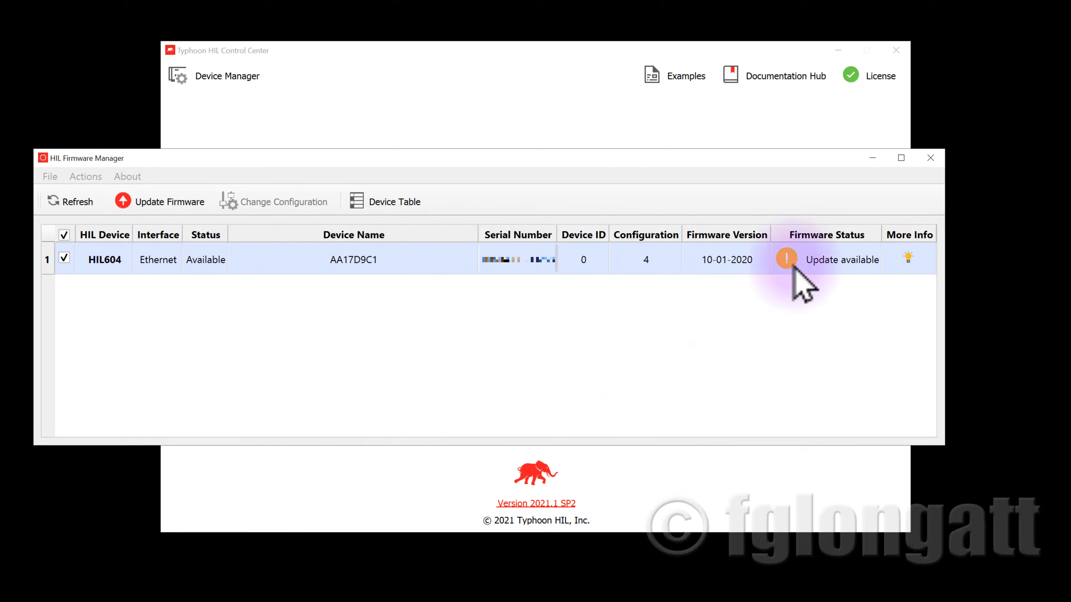
left_click(563, 333)
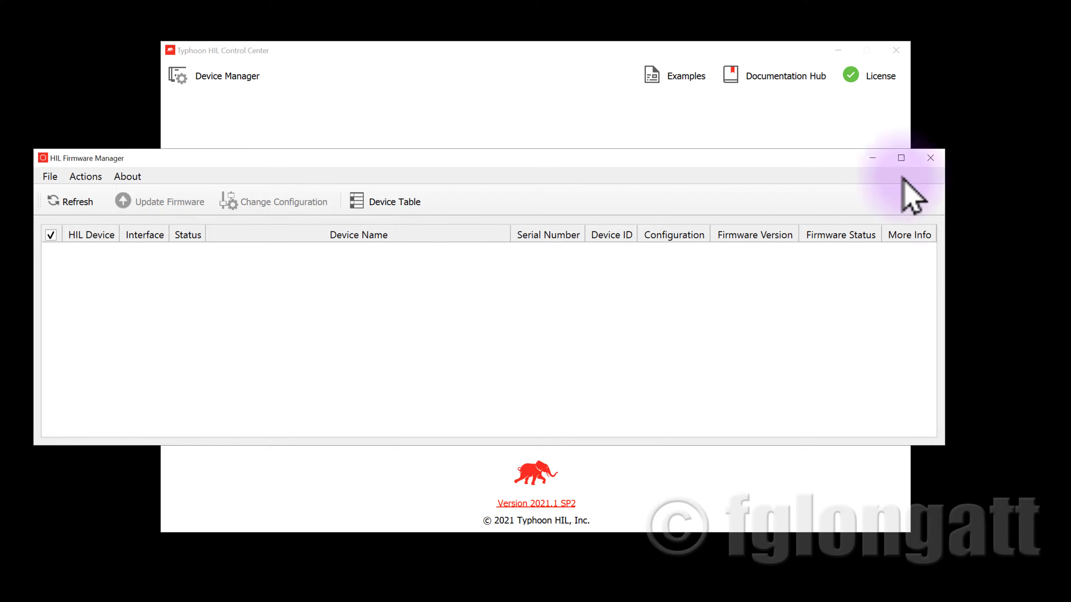
left_click(931, 157)
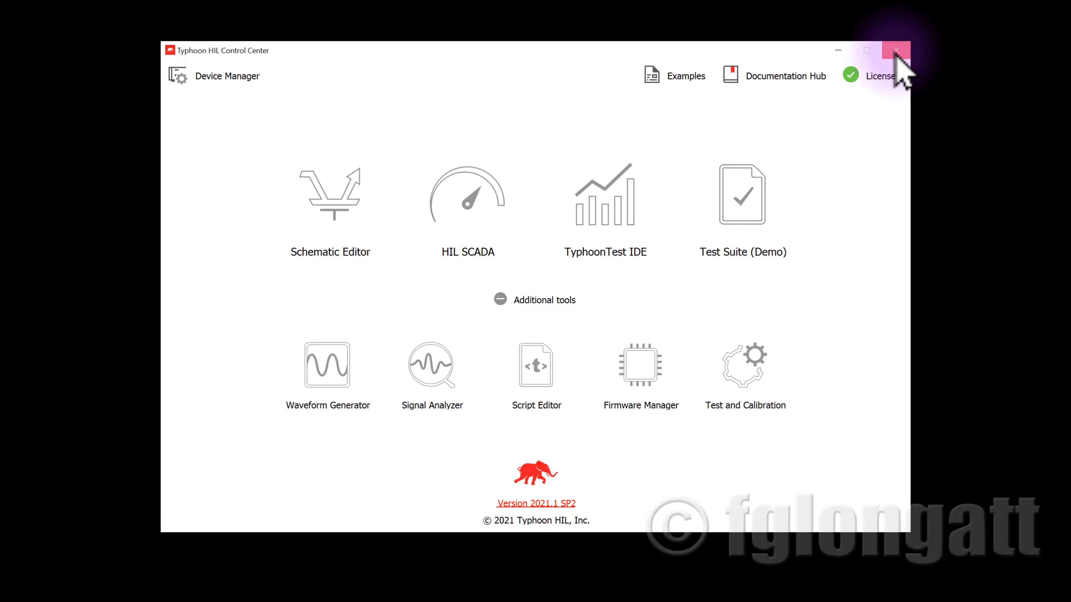
left_click(896, 57)
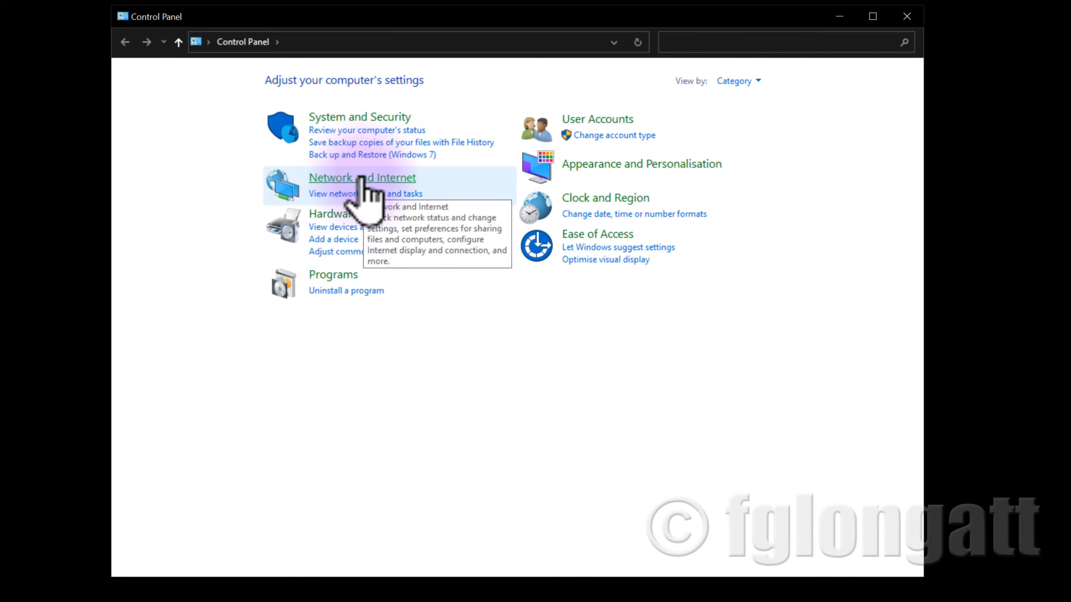
Open the network adapter settings through Control Panel's Network and Sharing Centre
left_click(361, 178)
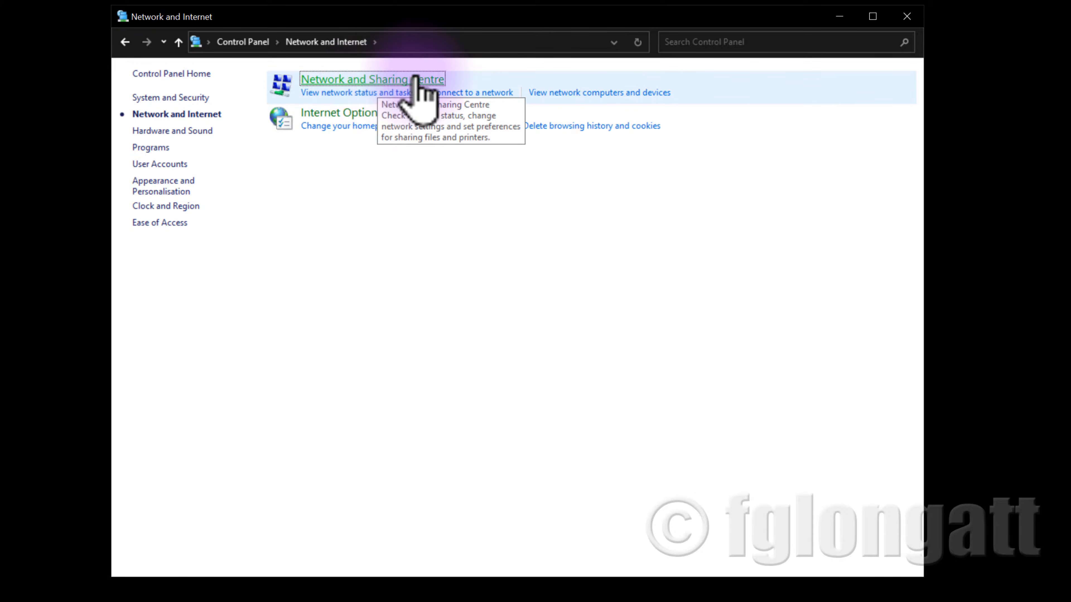
left_click(423, 80)
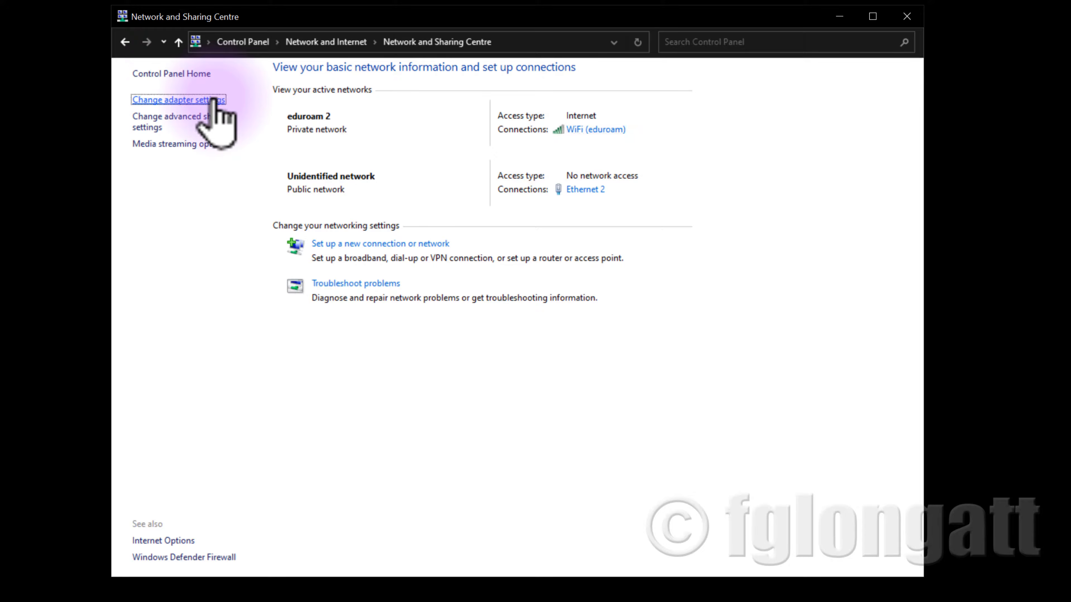
left_click(213, 101)
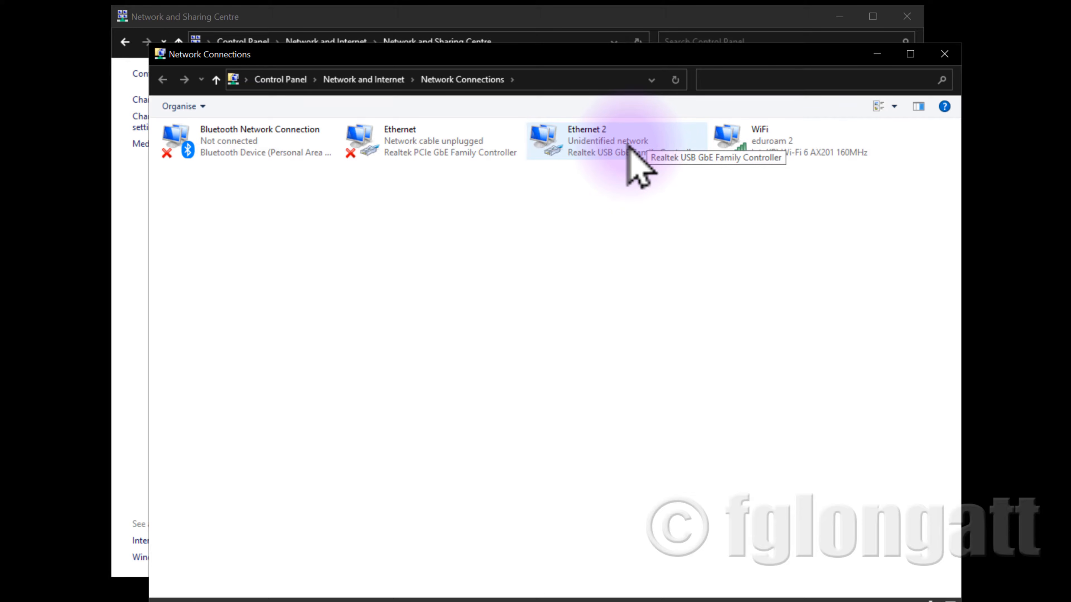
Set the Ethernet 2 adapter's IPv4 address to 192.168.1.5 with subnet mask 255.255.255.0
left_click(621, 148)
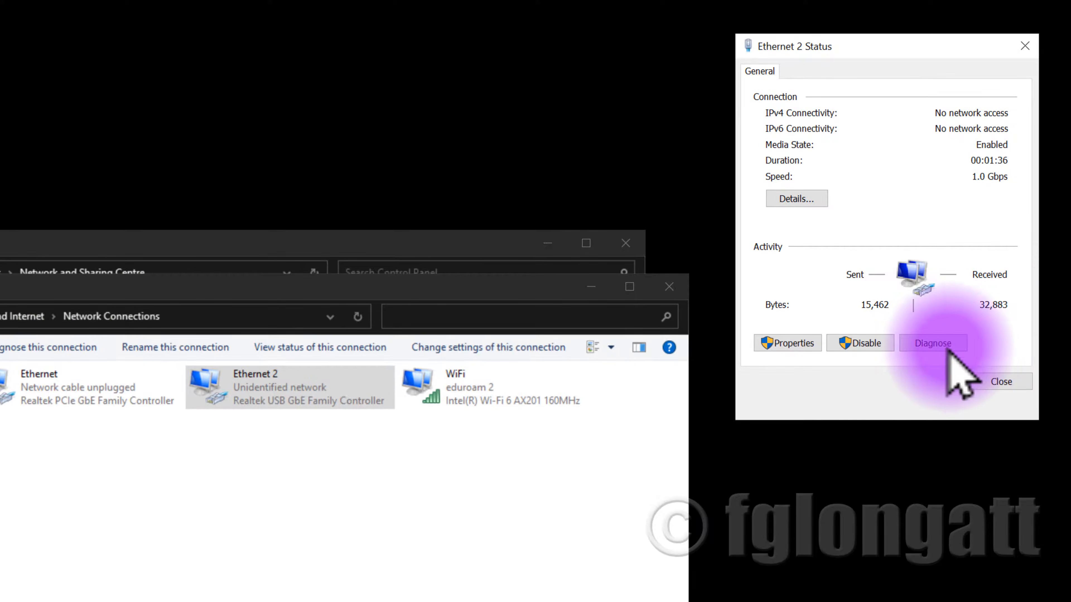
left_click(795, 345)
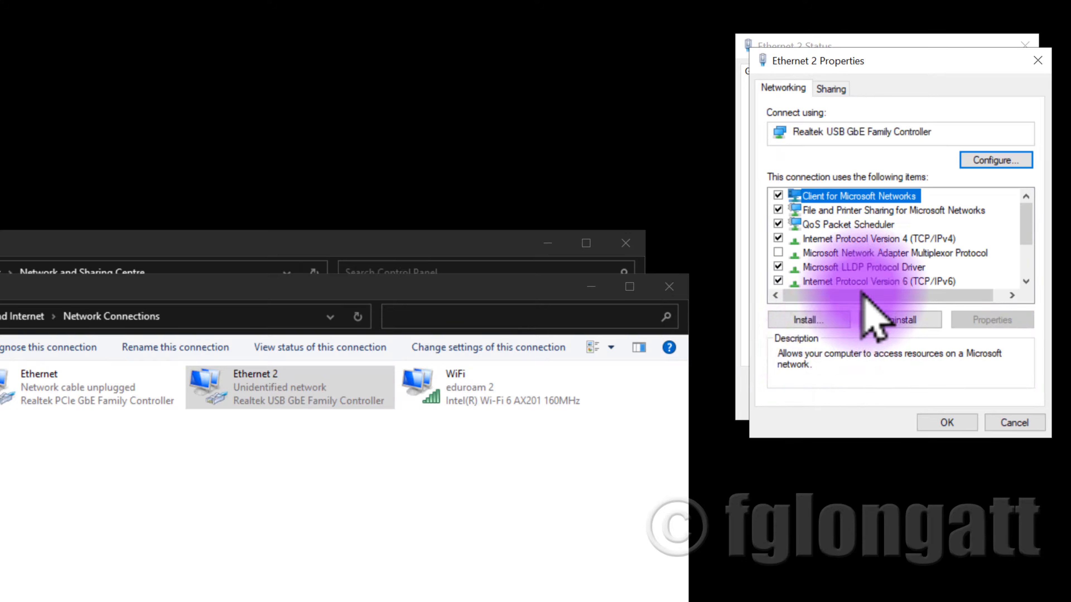
left_click(869, 253)
left_click(878, 241)
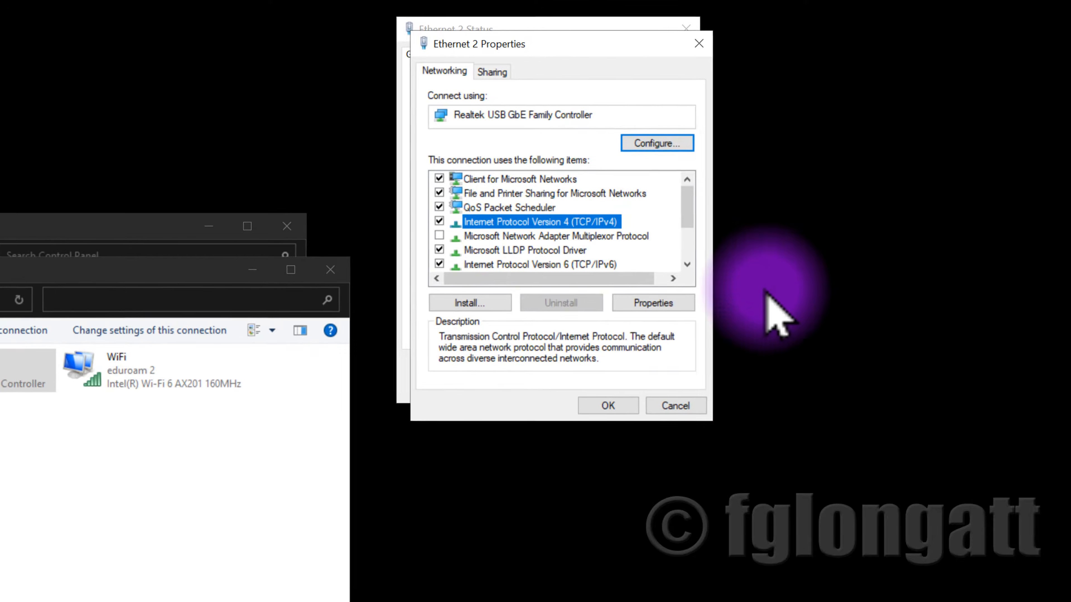
left_click(992, 320)
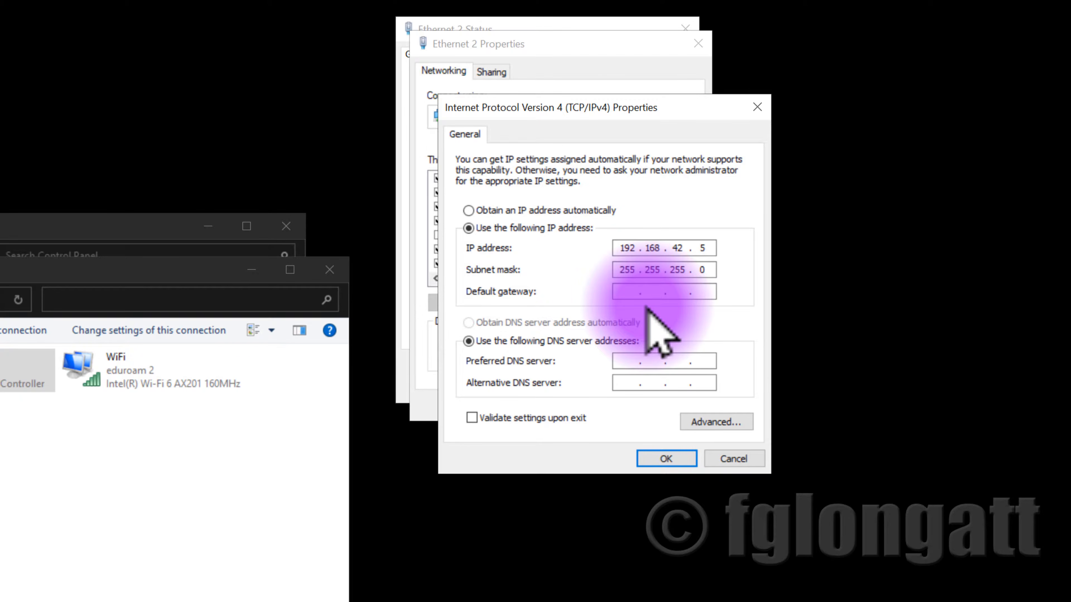
left_click_drag(620, 247, 713, 251)
left_click(673, 250)
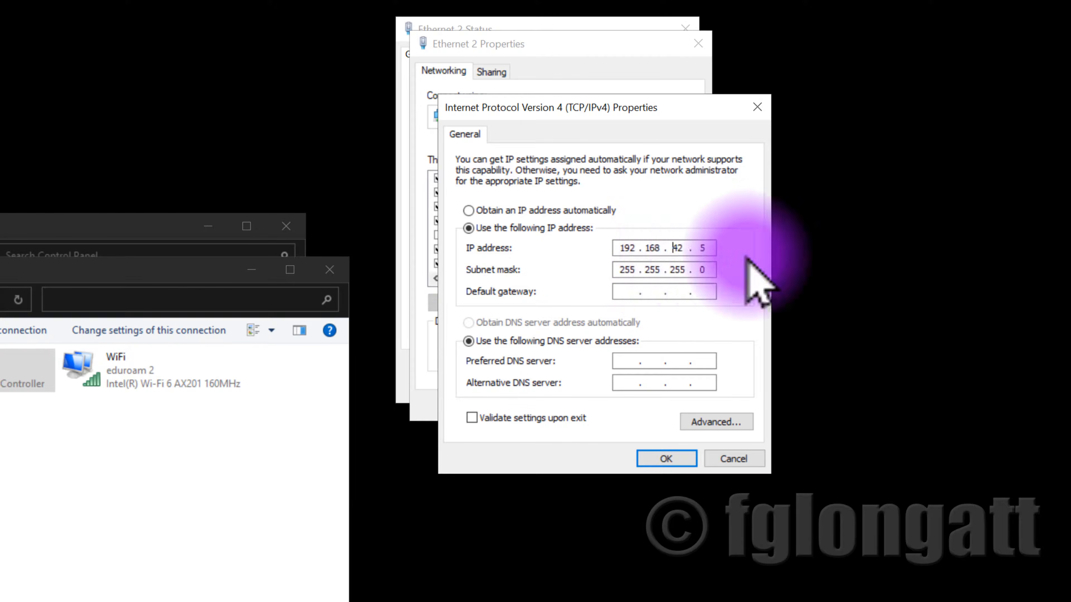
double_click(679, 248)
type("1")
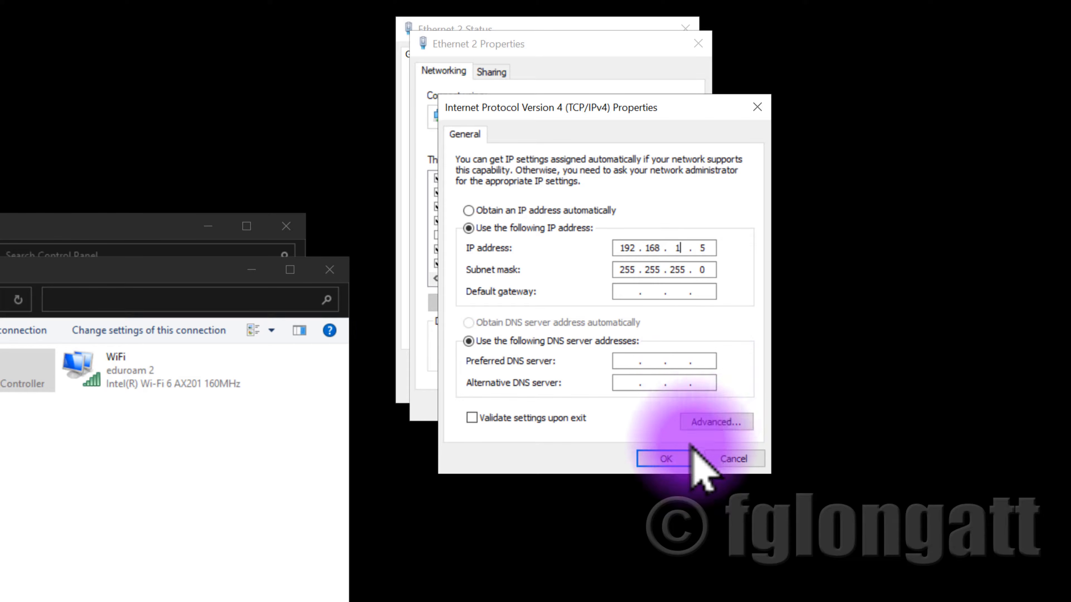
left_click(684, 461)
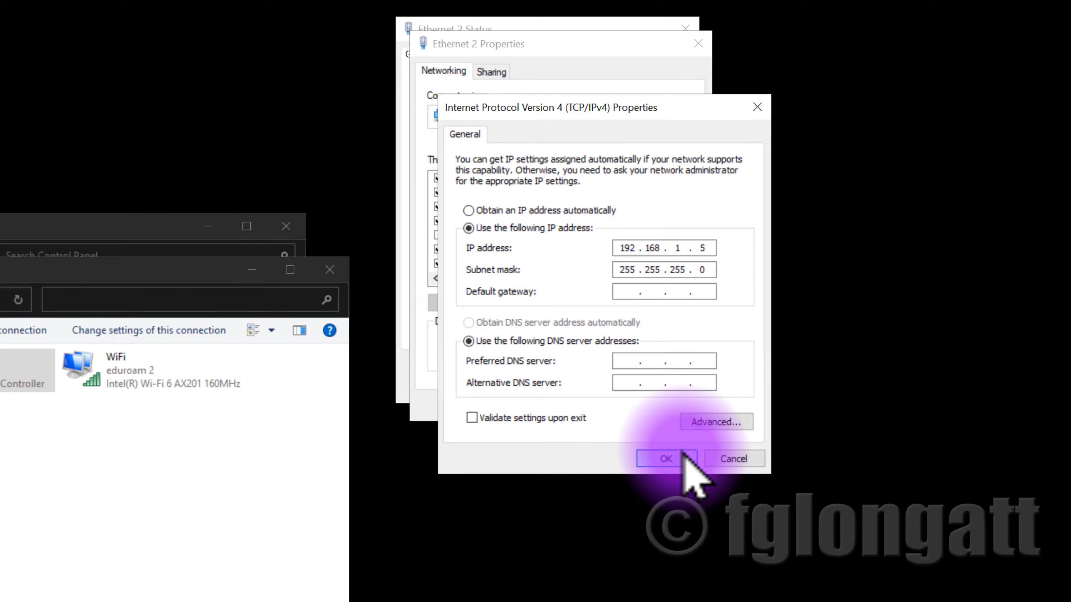
Close the Ethernet 2 properties and status windows and the Network and Sharing Centre
left_click(628, 403)
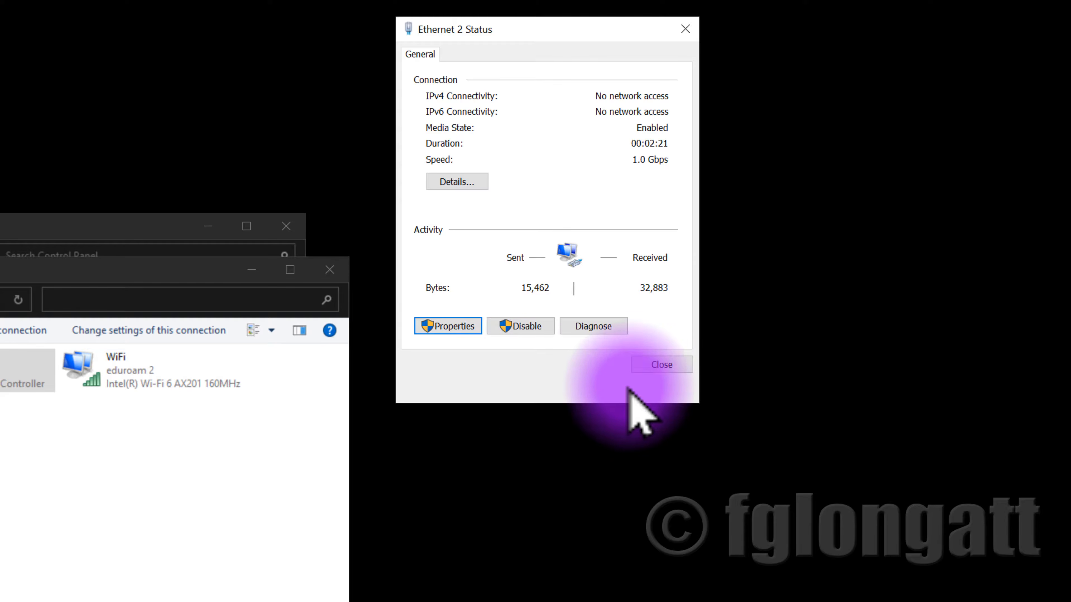
left_click(660, 365)
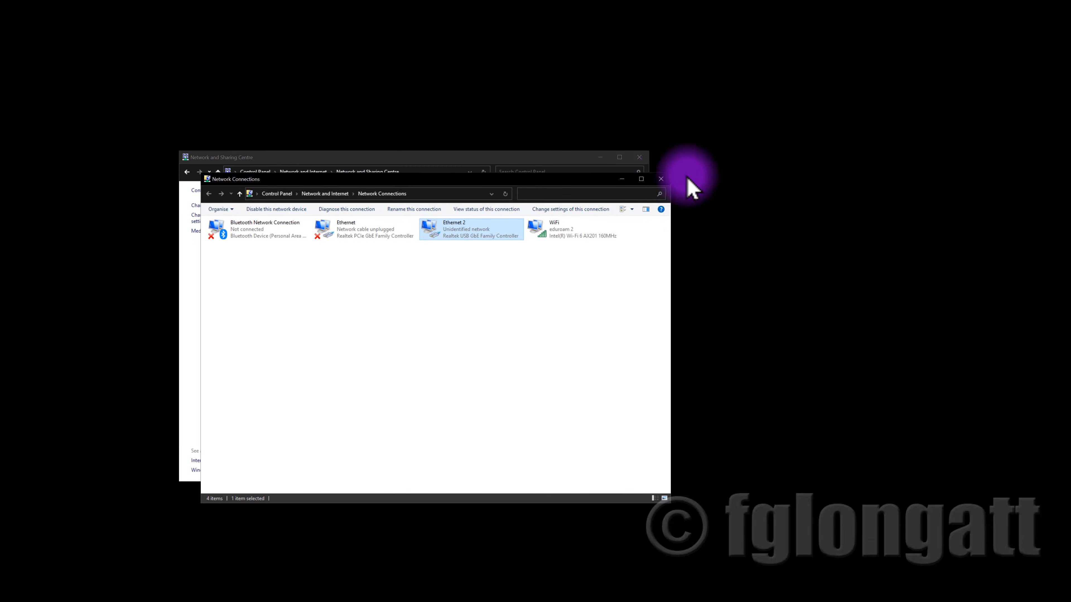
left_click(660, 179)
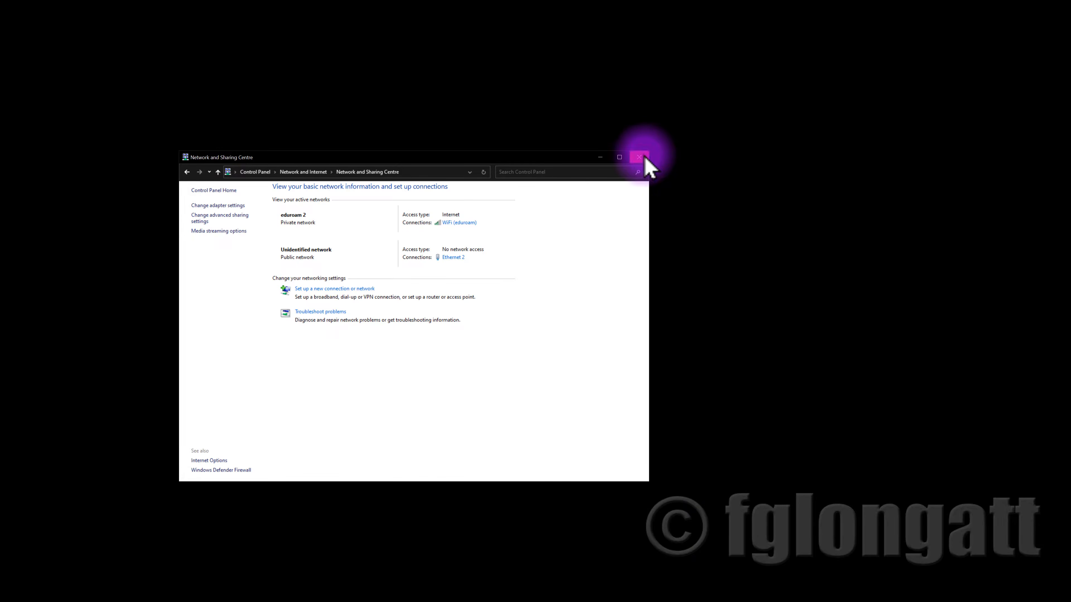
left_click(639, 157)
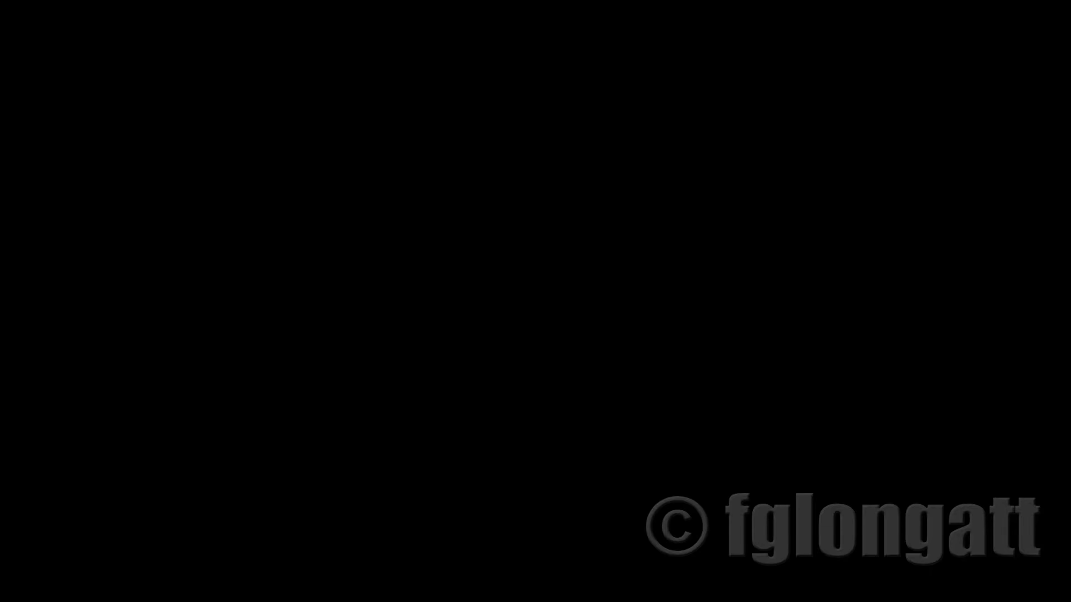
Run ipconfig in Command Prompt and check the Ethernet 2 adapter's IPv4 address
left_click_drag(0, 0, 585, 59)
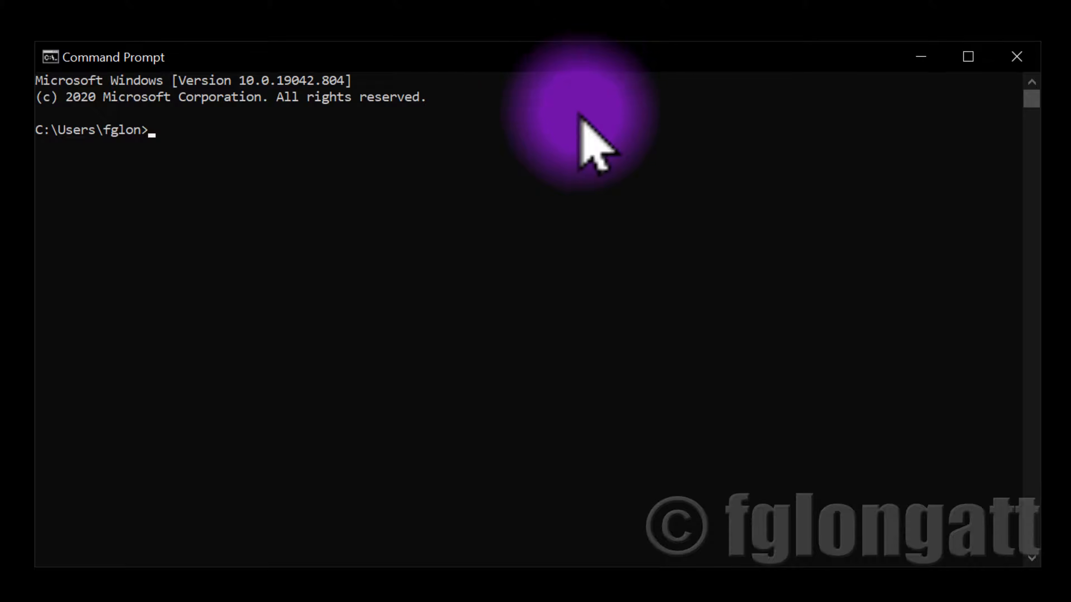
type("ipcomf")
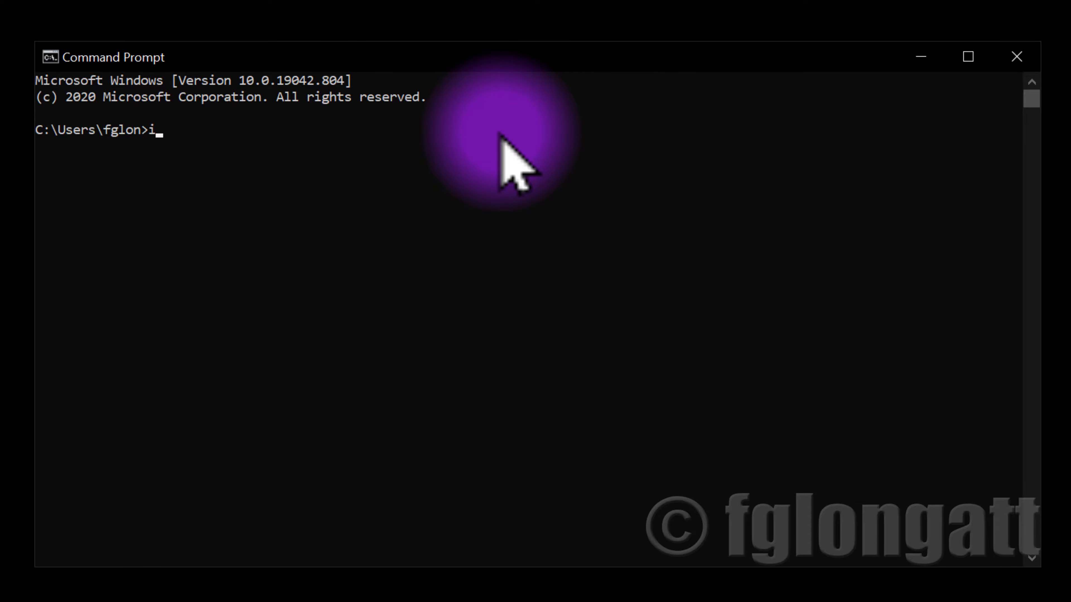
key("BackSpace")
key("BackSpace")
key("BackSpace")
type("onfig")
key("Return")
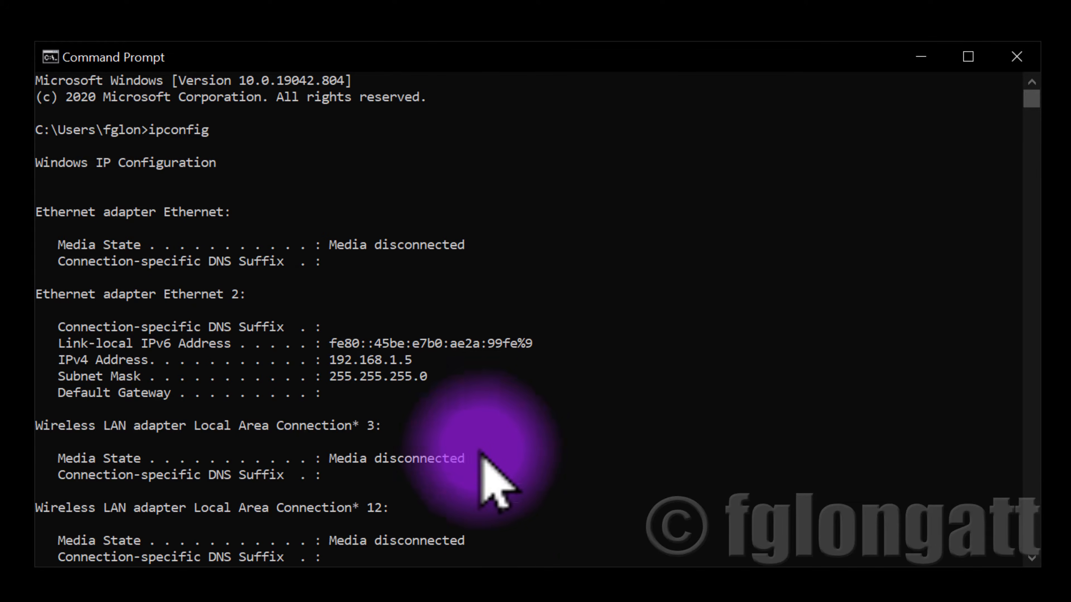
left_click_drag(405, 359, 336, 366)
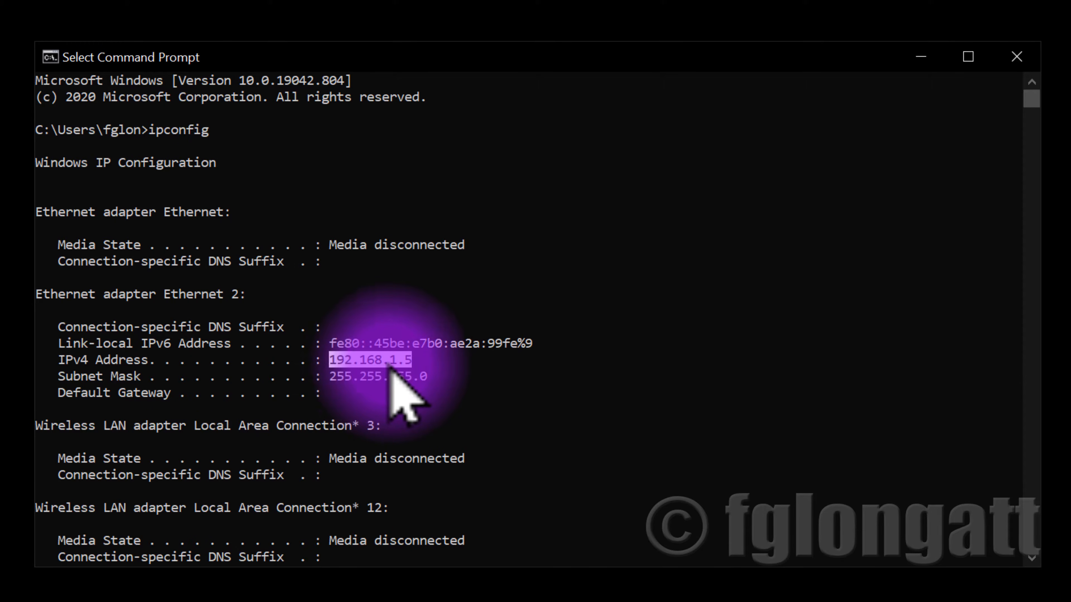
scroll(454, 459, "down", 3)
scroll(455, 462, "down", 5)
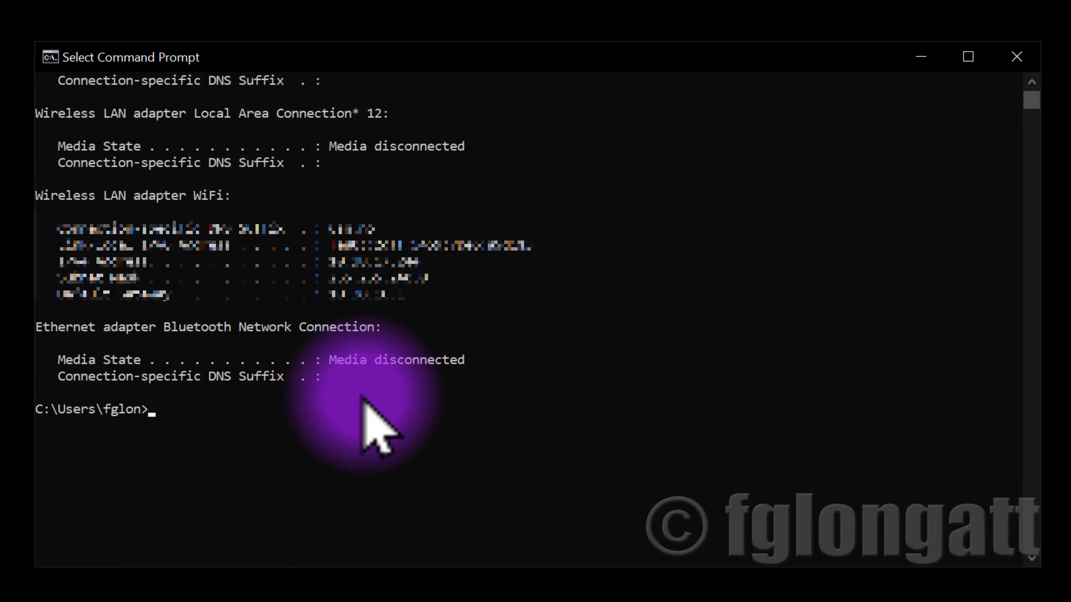
Ping the HIL at 192.168.1.200, review the replies, and close Command Prompt
type("ping")
key("BackSpace")
key("BackSpace")
key("BackSpace")
type("ing ")
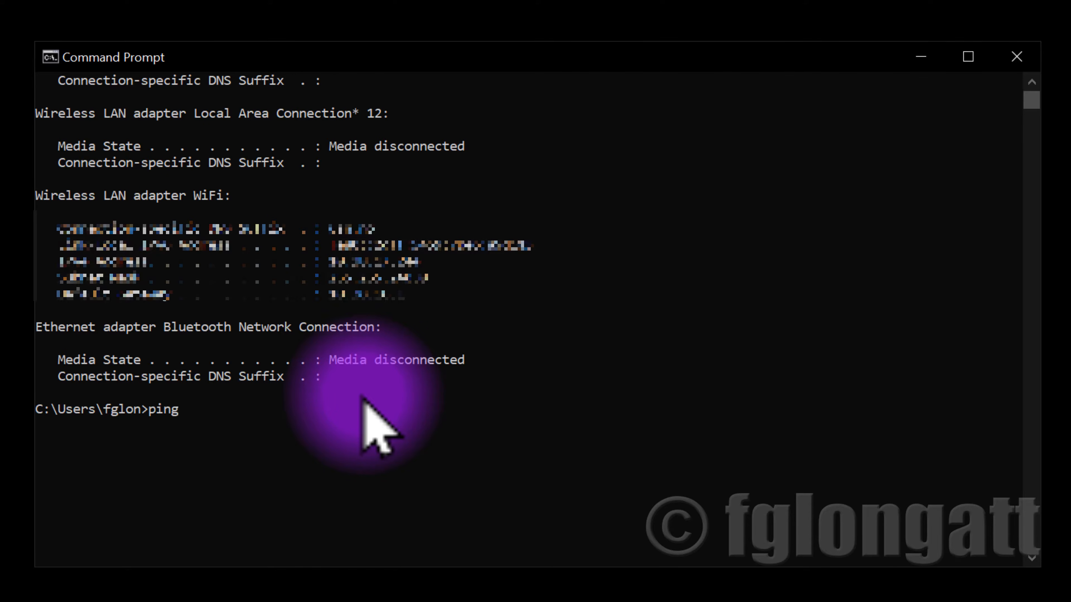
type("192.168.1.200")
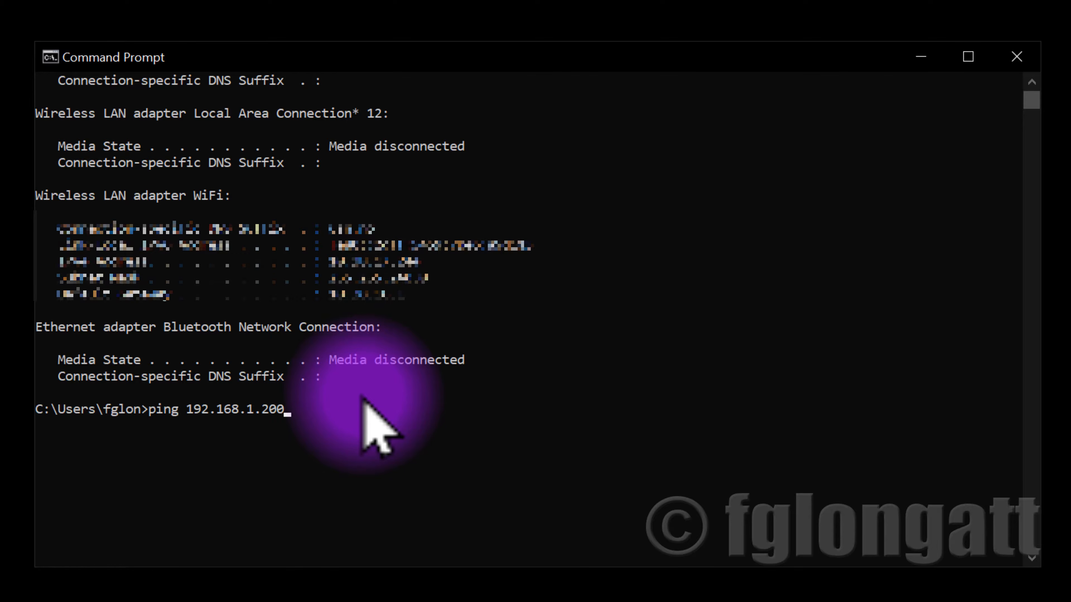
key("Return")
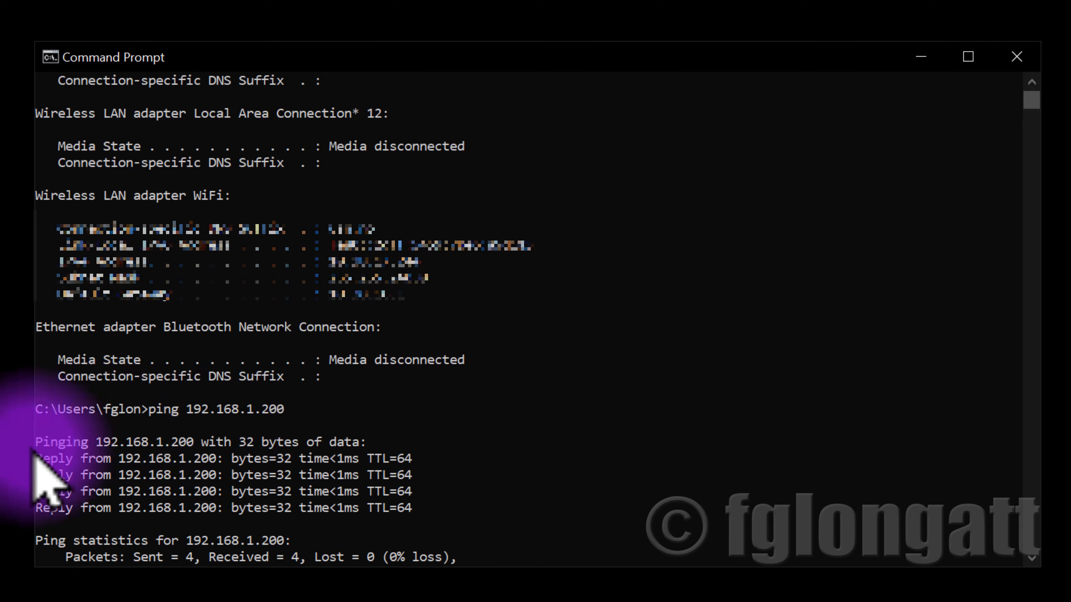
left_click_drag(38, 458, 443, 509)
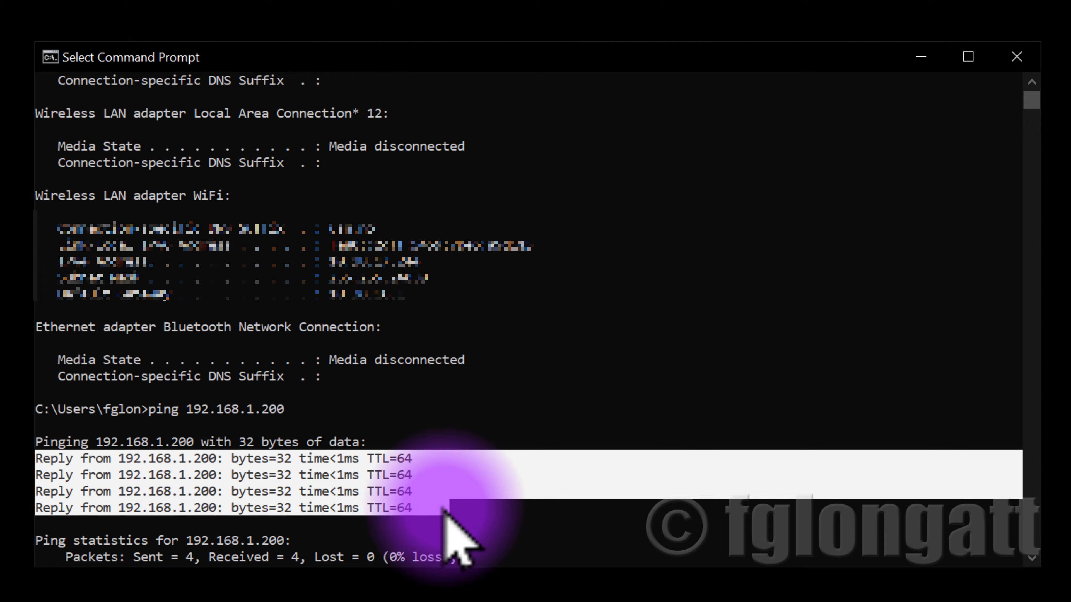
left_click_drag(203, 557, 294, 558)
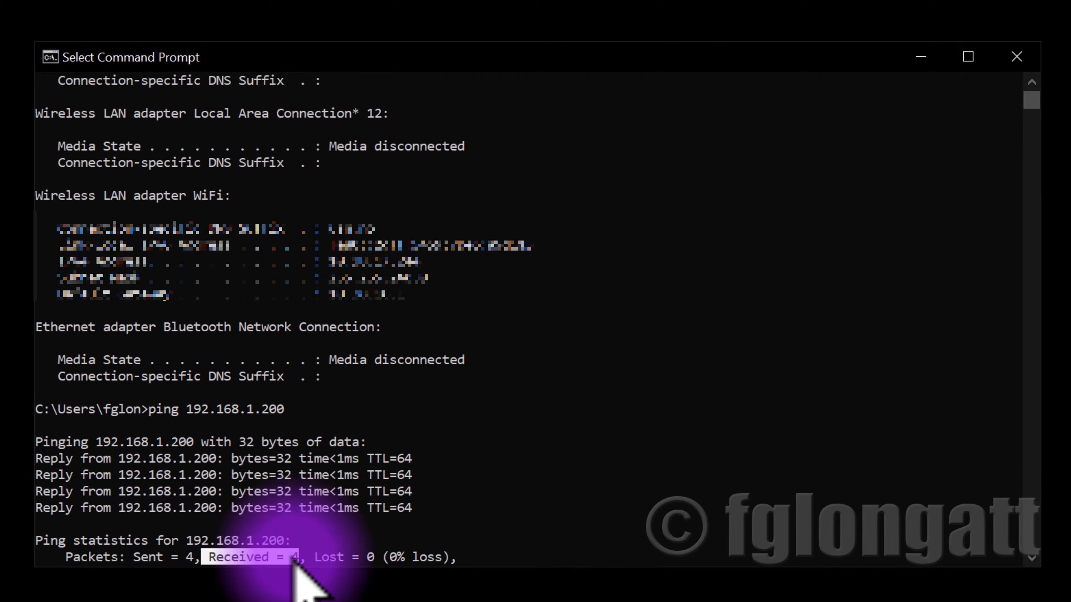
left_click(1015, 57)
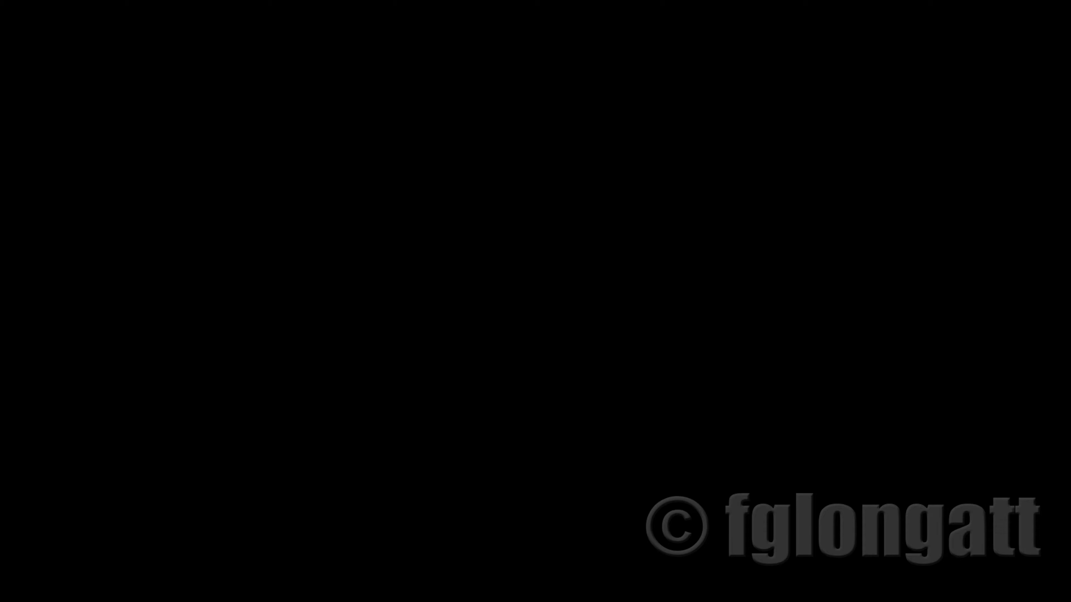
In Device Manager, add the detected HIL604 to the active HIL setup and connect to it
left_click_drag(0, 42, 611, 118)
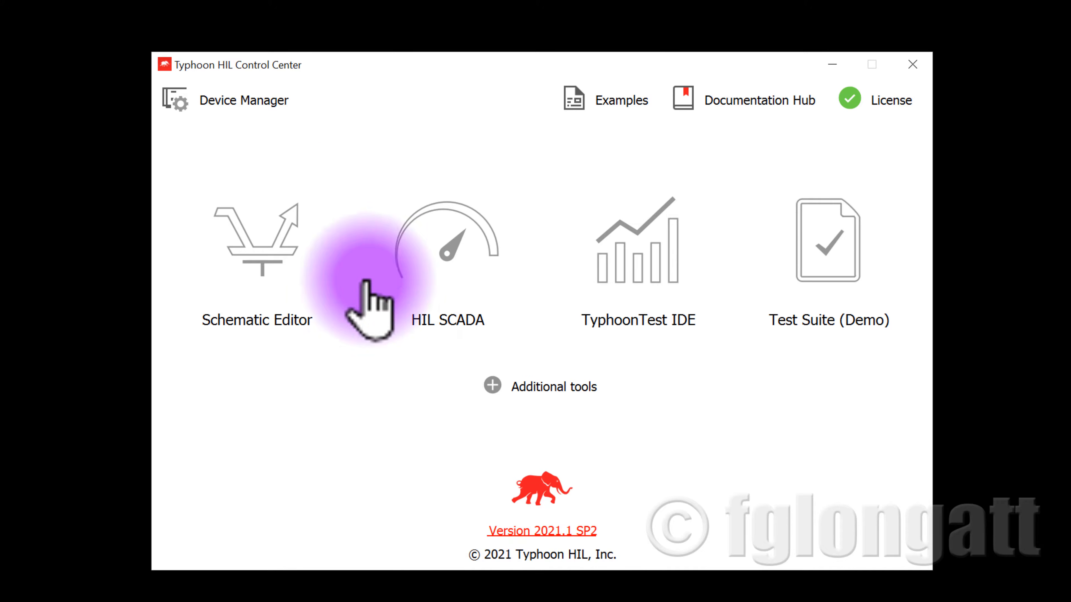
left_click(280, 104)
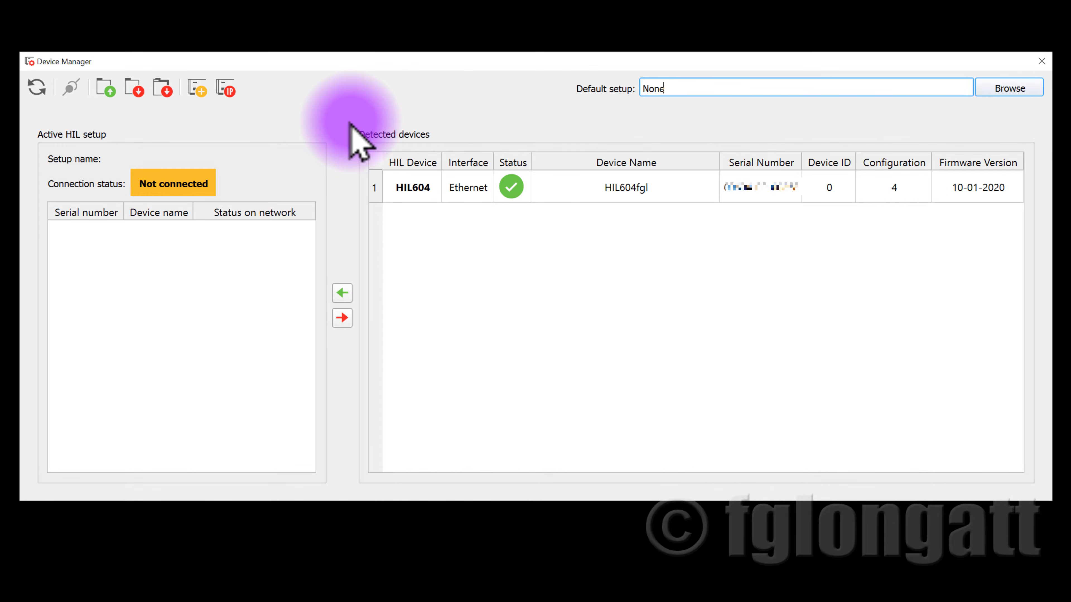
left_click(400, 190)
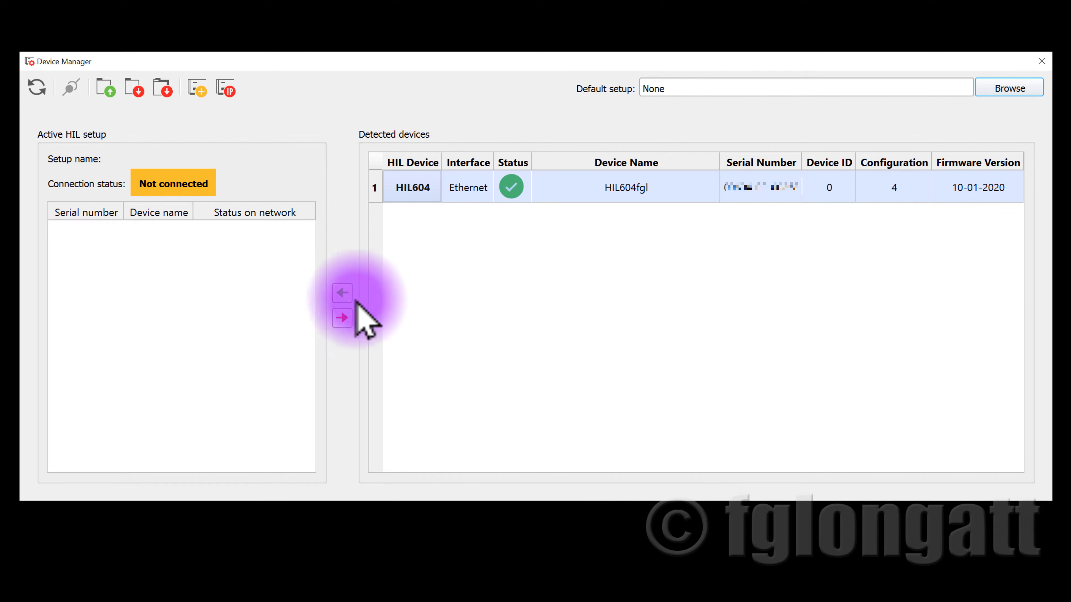
left_click(343, 292)
left_click(71, 89)
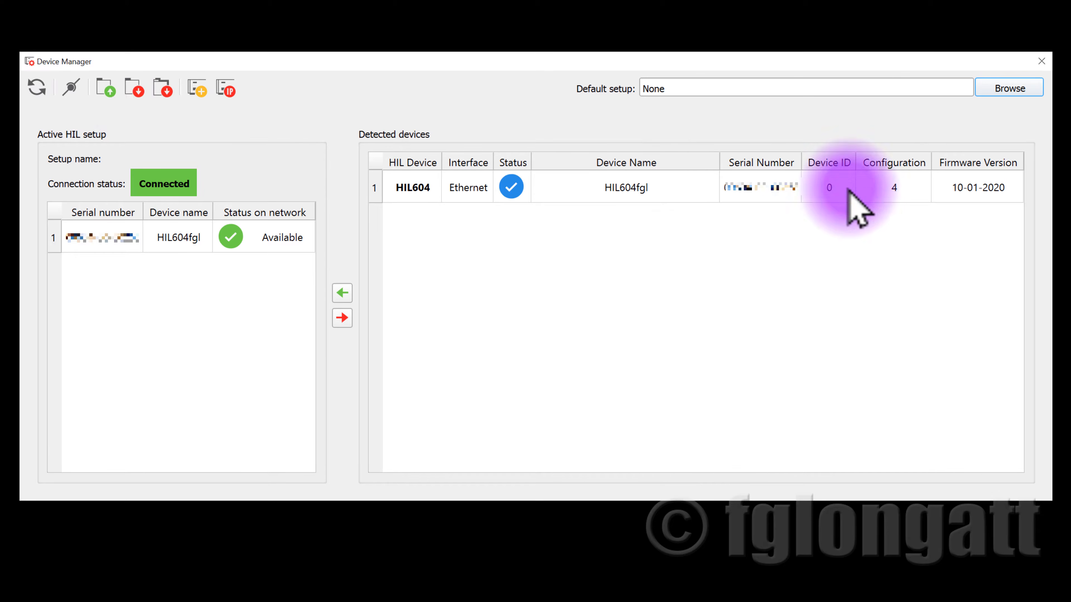
left_click(1042, 61)
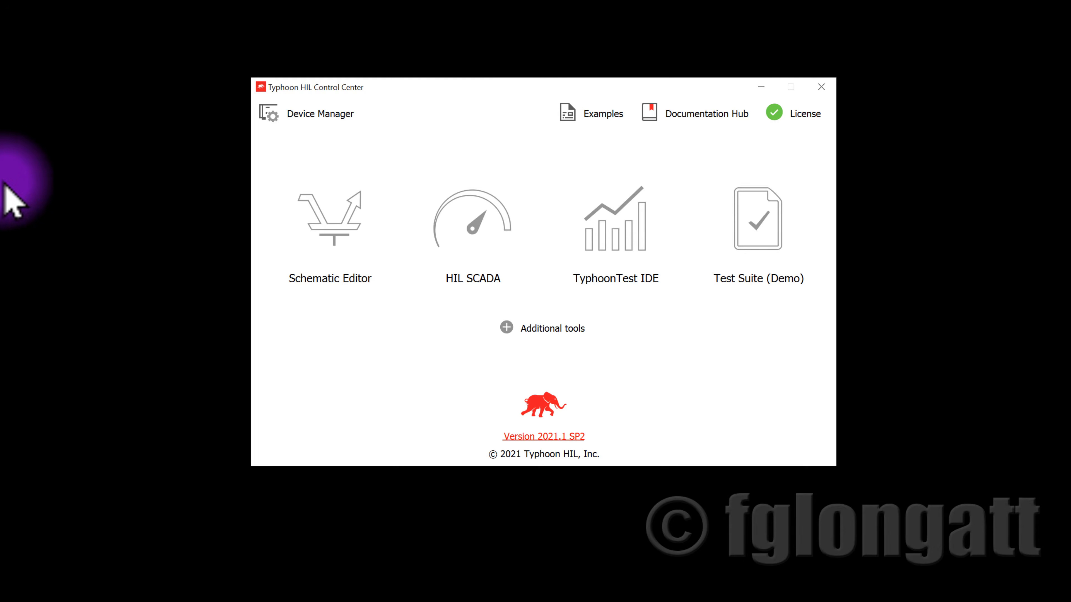